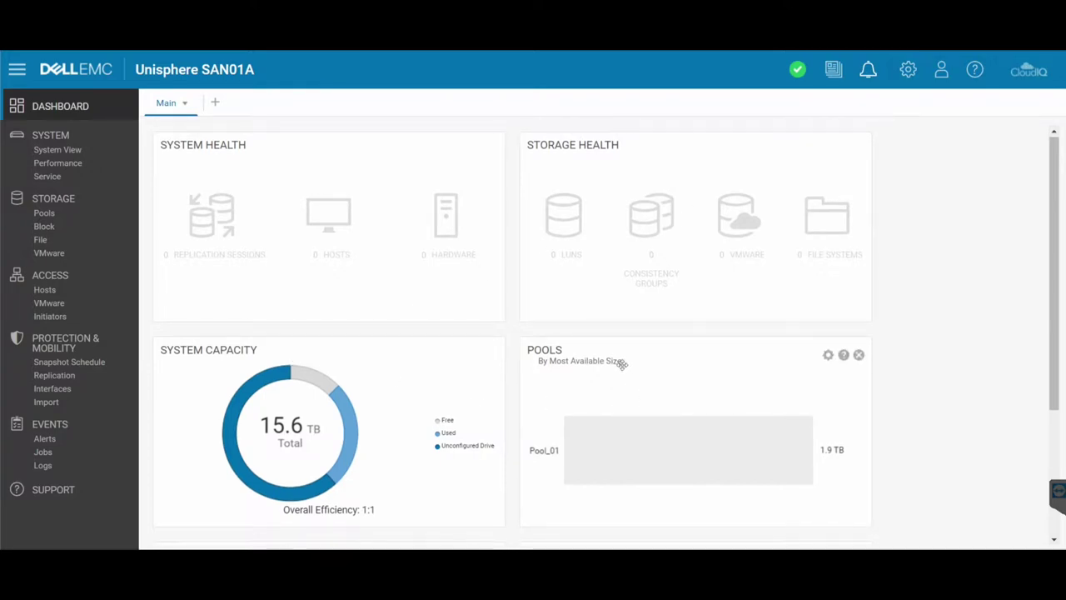
# - Scroll the SAN01A dashboard to review health, 15.6 TB capacity and Pool_01 usage
pyautogui.scroll(-3, 1055, 427)
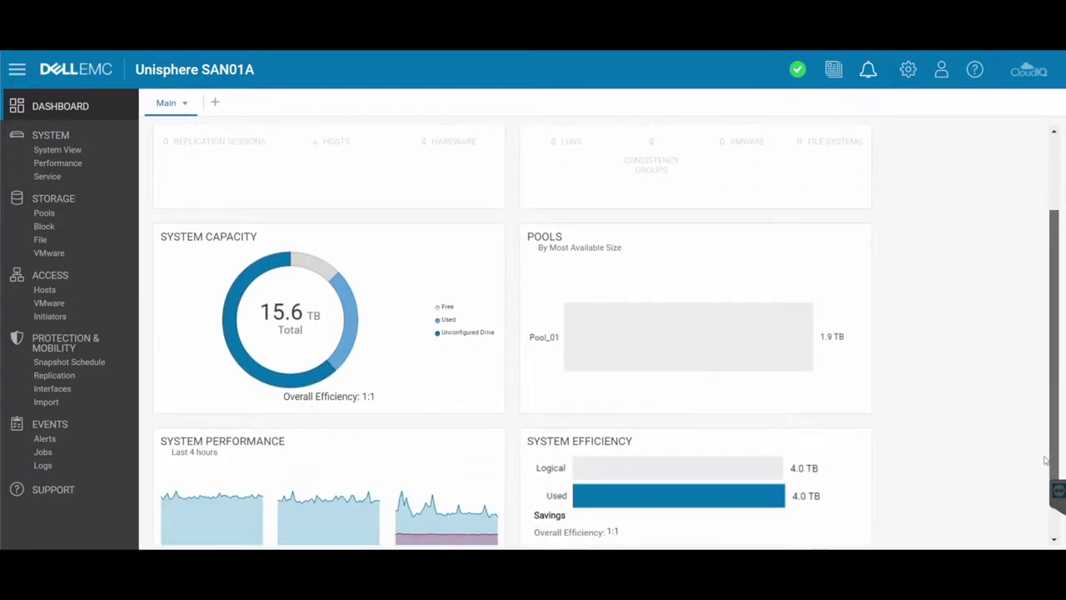
pyautogui.scroll(3, 1052, 492)
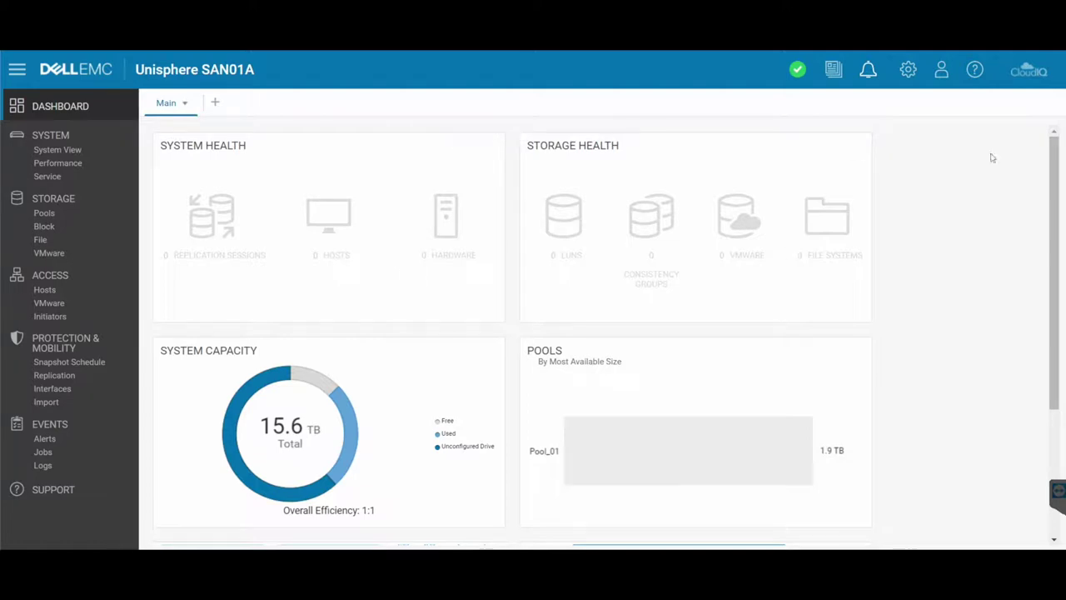
# - From system settings, launch the Initial Configuration Wizard, then cancel it to return to Settings
pyautogui.click(908, 69)
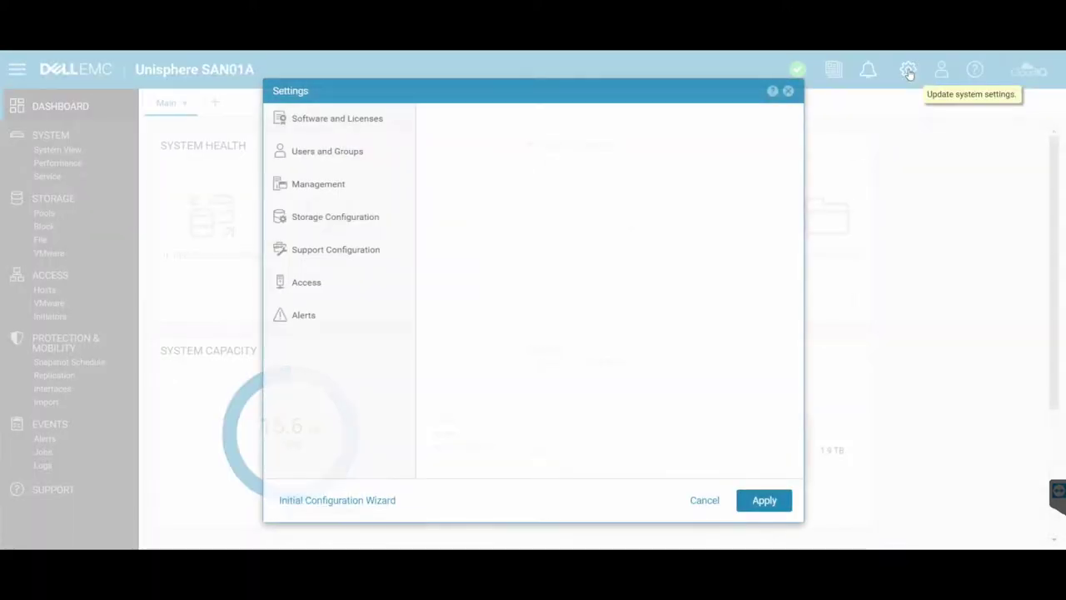
pyautogui.click(339, 501)
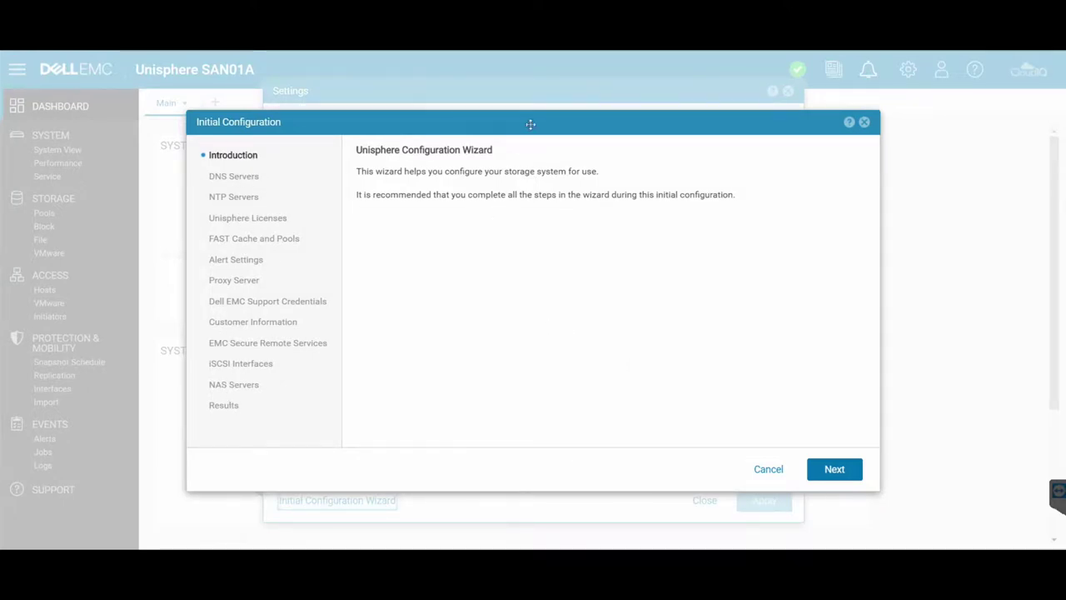
pyautogui.moveTo(530, 122); pyautogui.dragTo(715, 122)
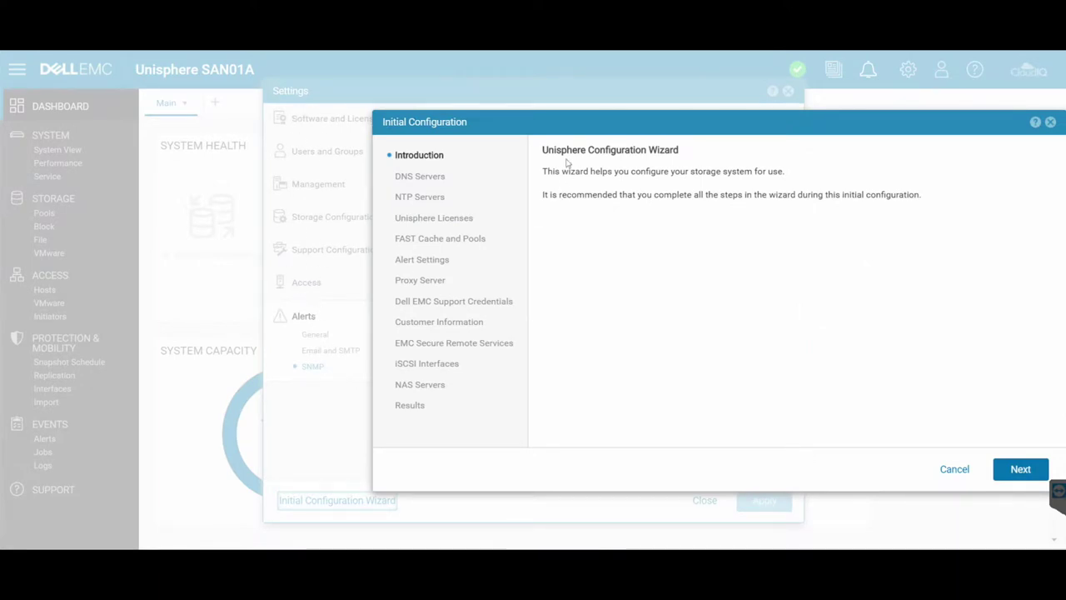
pyautogui.moveTo(595, 127); pyautogui.dragTo(407, 119)
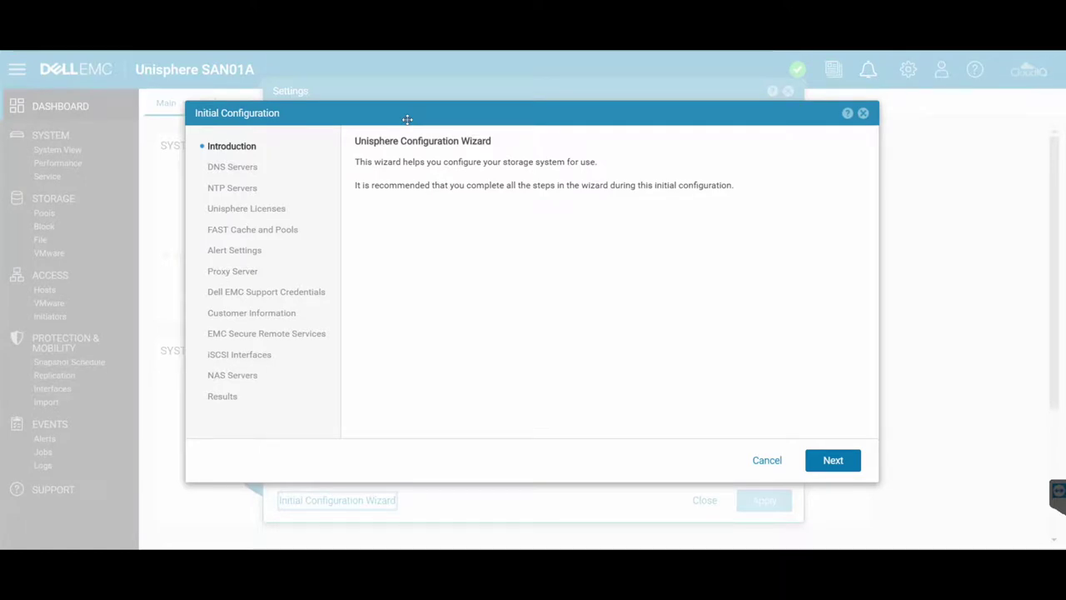
pyautogui.click(767, 461)
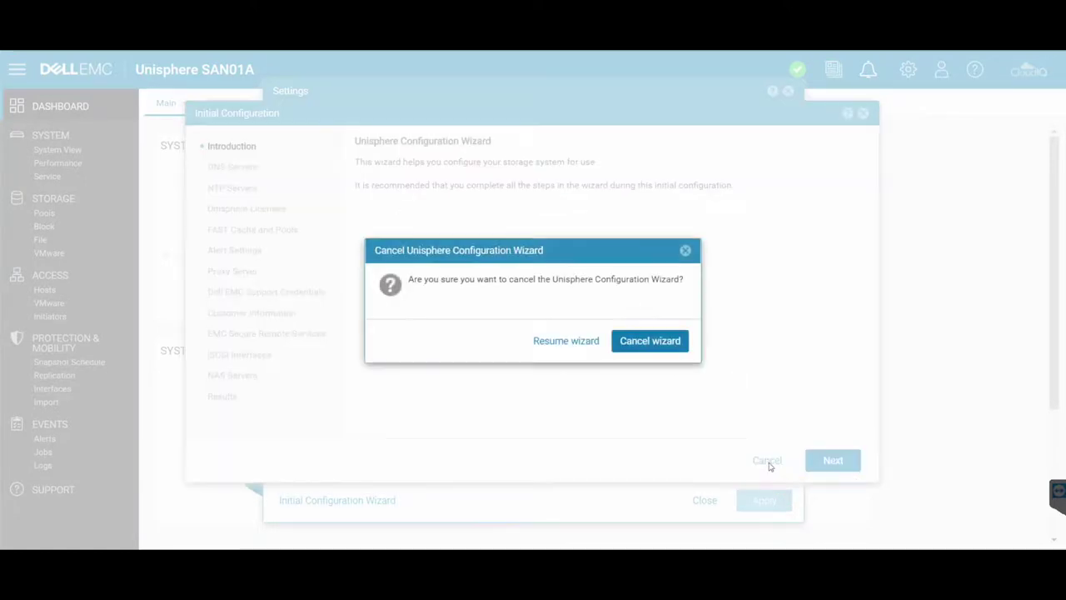
pyautogui.click(650, 342)
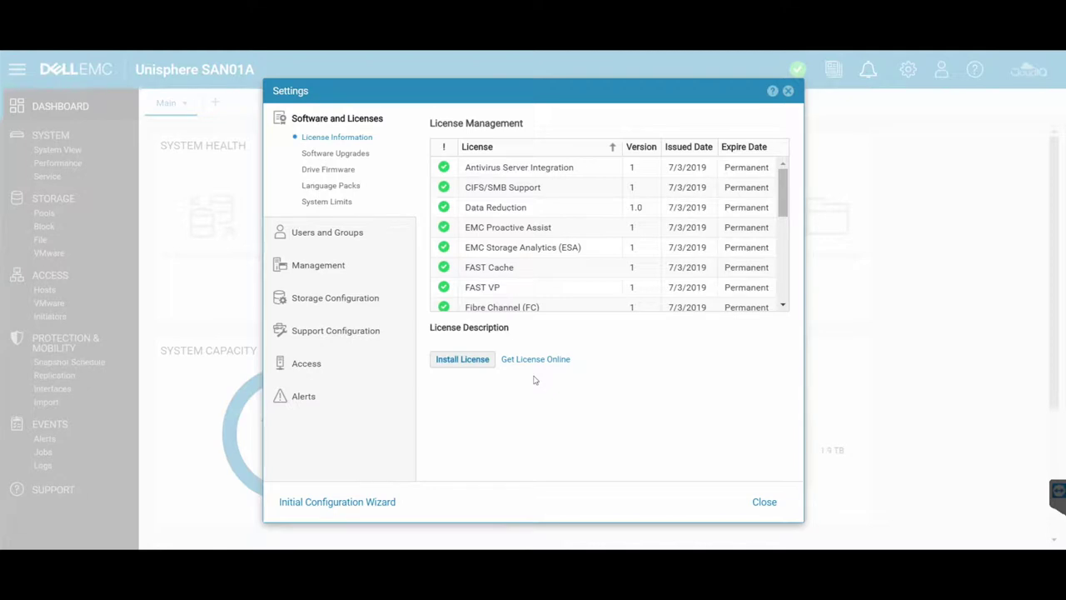
# - Review Software Upgrades, then the Drive Firmware list of 25 drives on 0F03
pyautogui.click(345, 156)
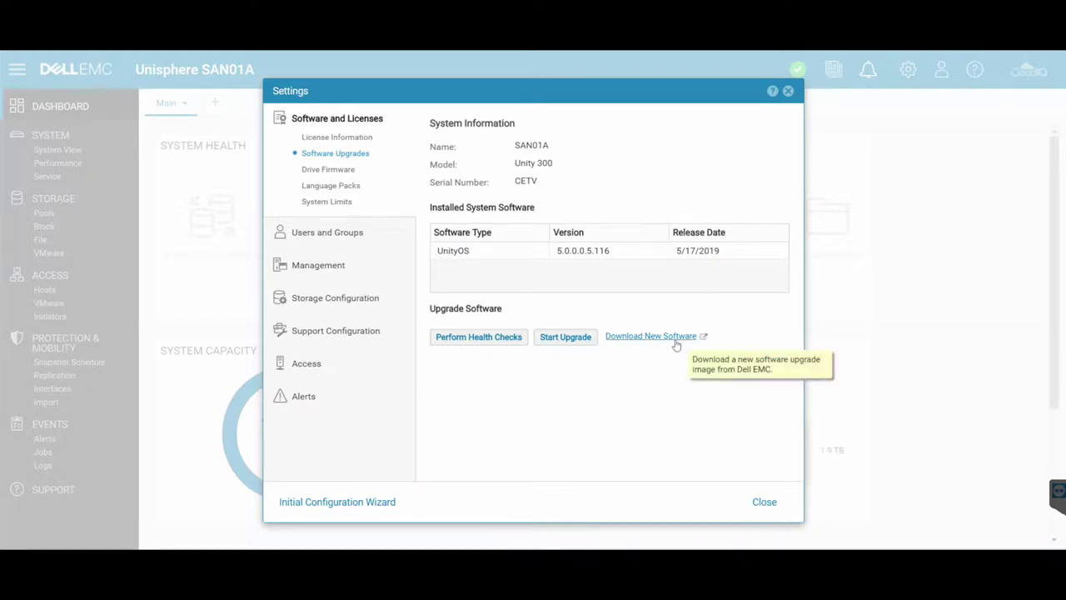
pyautogui.click(327, 169)
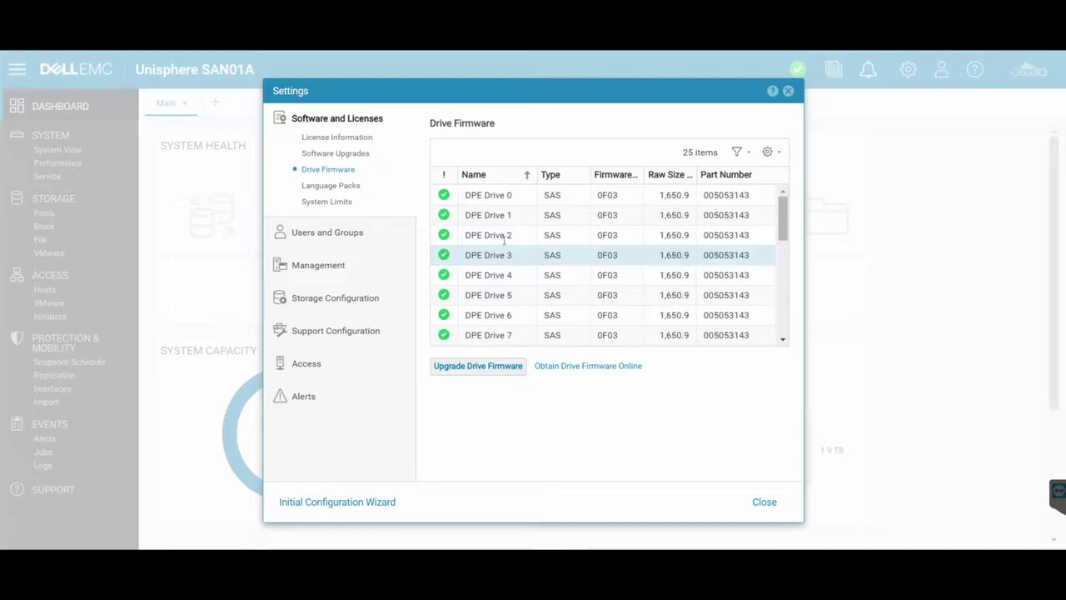
# - Browse Language Packs, then System Limits such as Max Pool Count 20
pyautogui.click(337, 189)
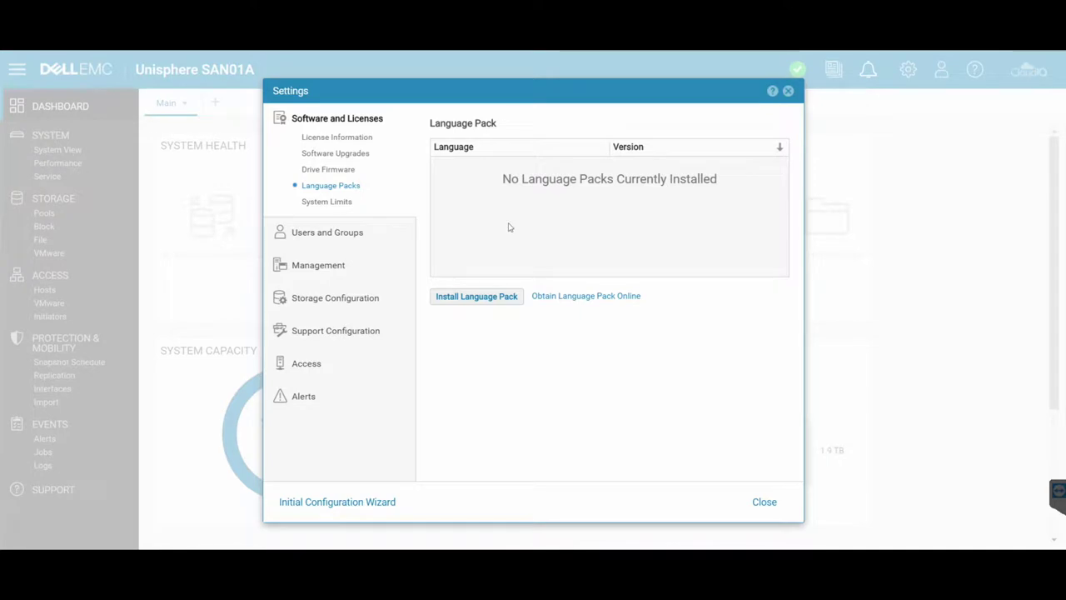
pyautogui.click(327, 203)
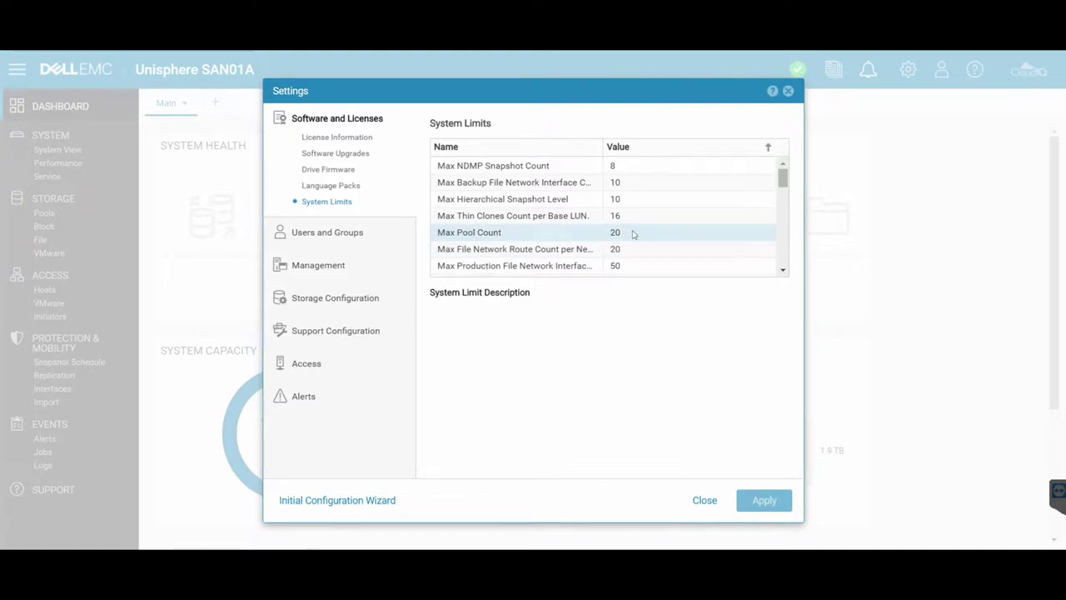
# - Review Users and Groups, LDAP Directory Services, System Time and the DNS Server page
pyautogui.click(314, 237)
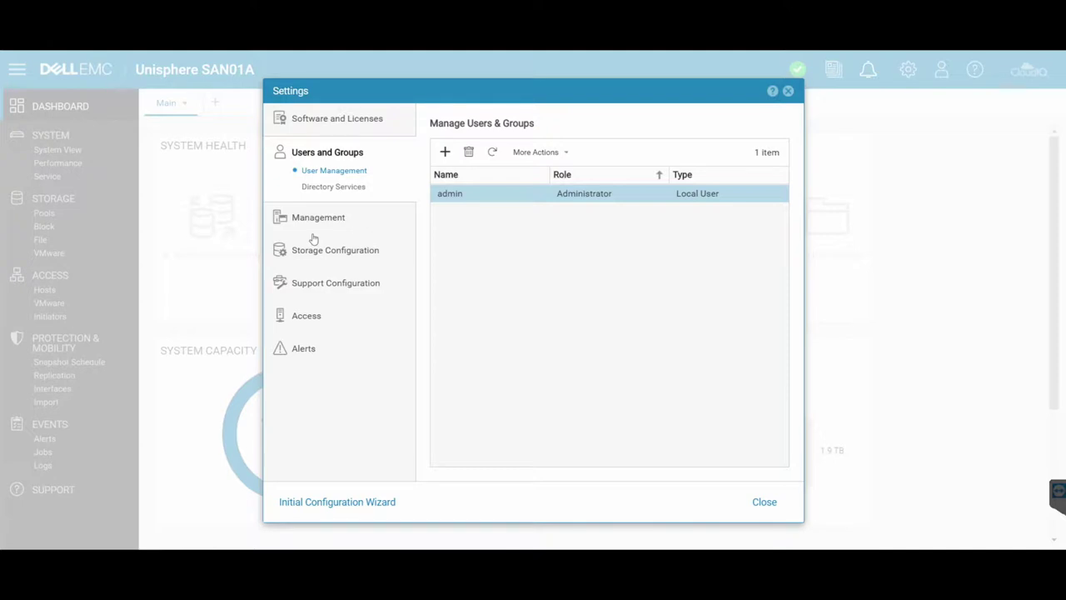
pyautogui.click(351, 190)
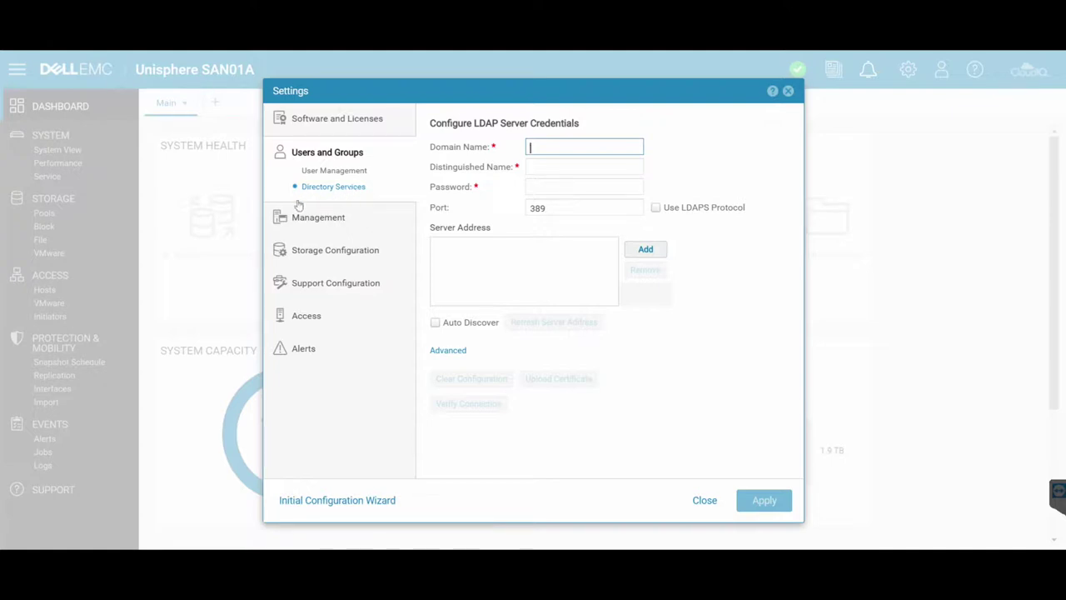
pyautogui.click(316, 218)
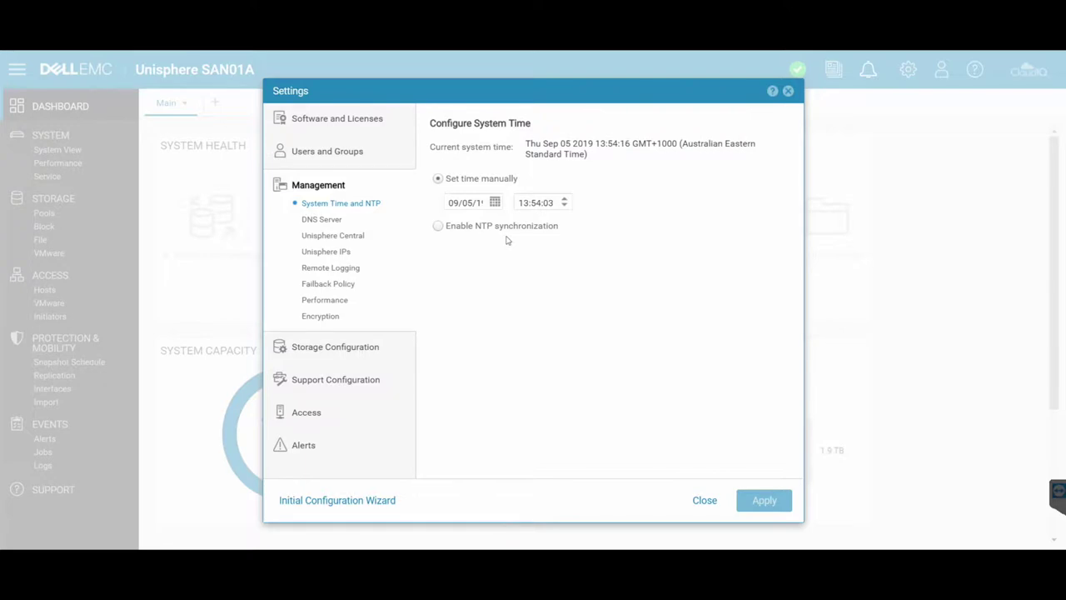
pyautogui.click(329, 220)
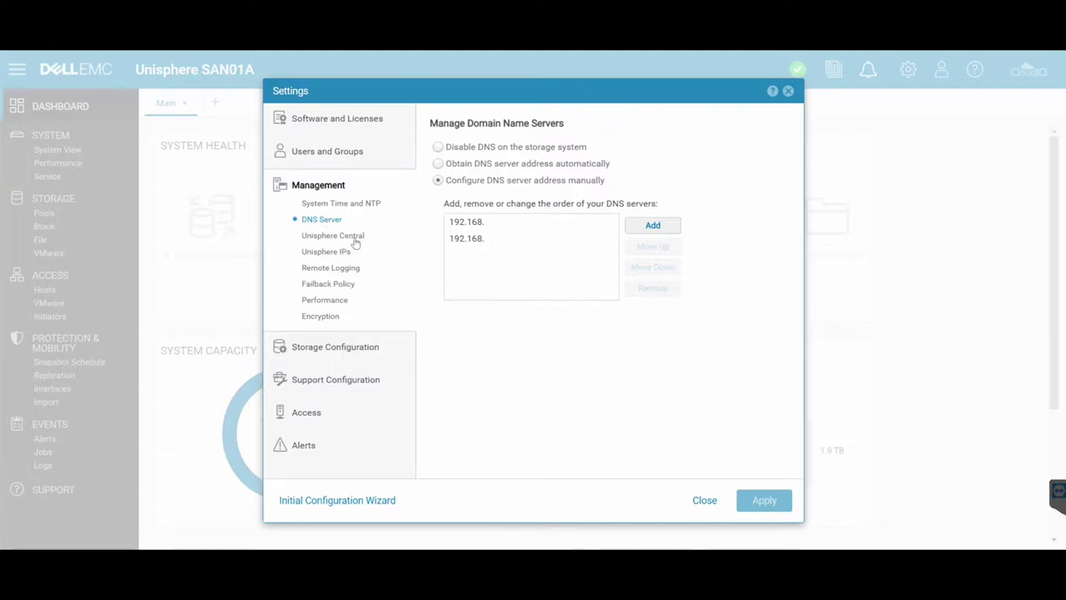
# - Show the Unisphere Central page, with its configuration option left unchecked
pyautogui.click(355, 240)
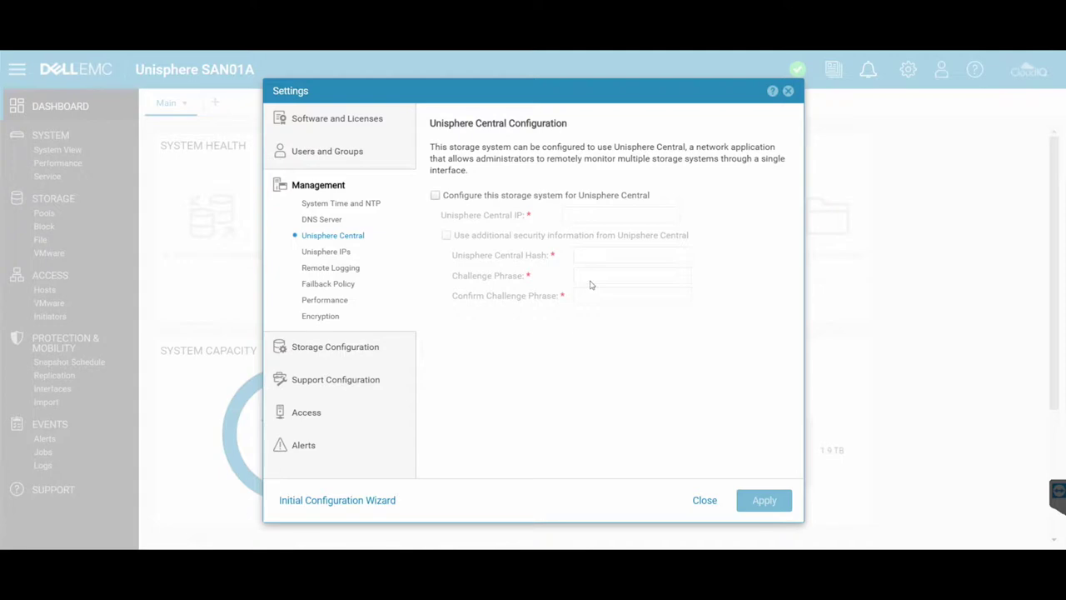
pyautogui.moveTo(617, 215)
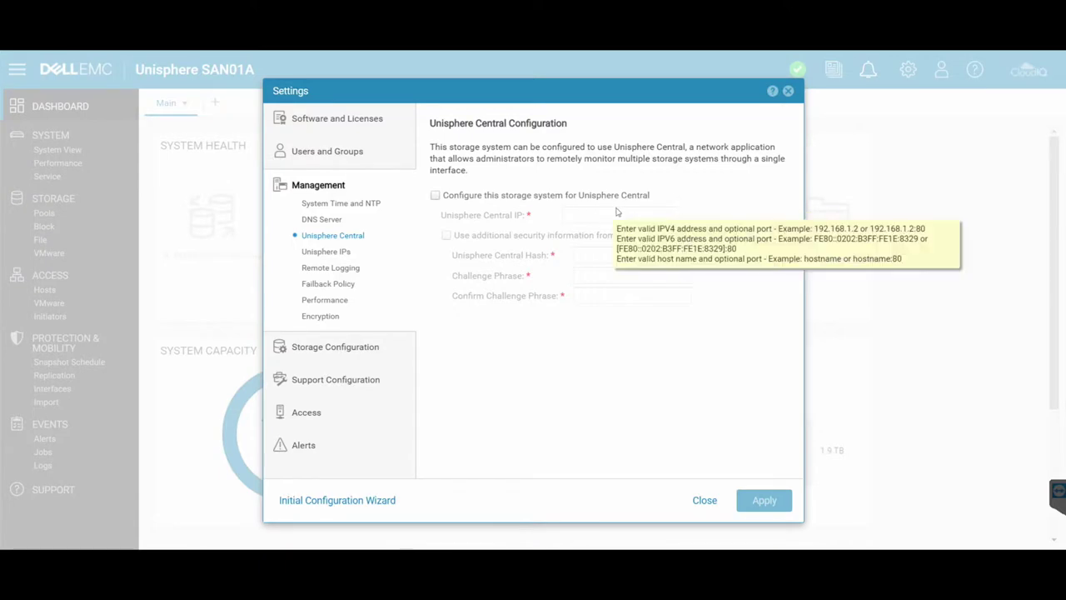
# - Check the Unisphere IPs, then Remote Logging with its disabled UDP port 514 entry
pyautogui.click(327, 251)
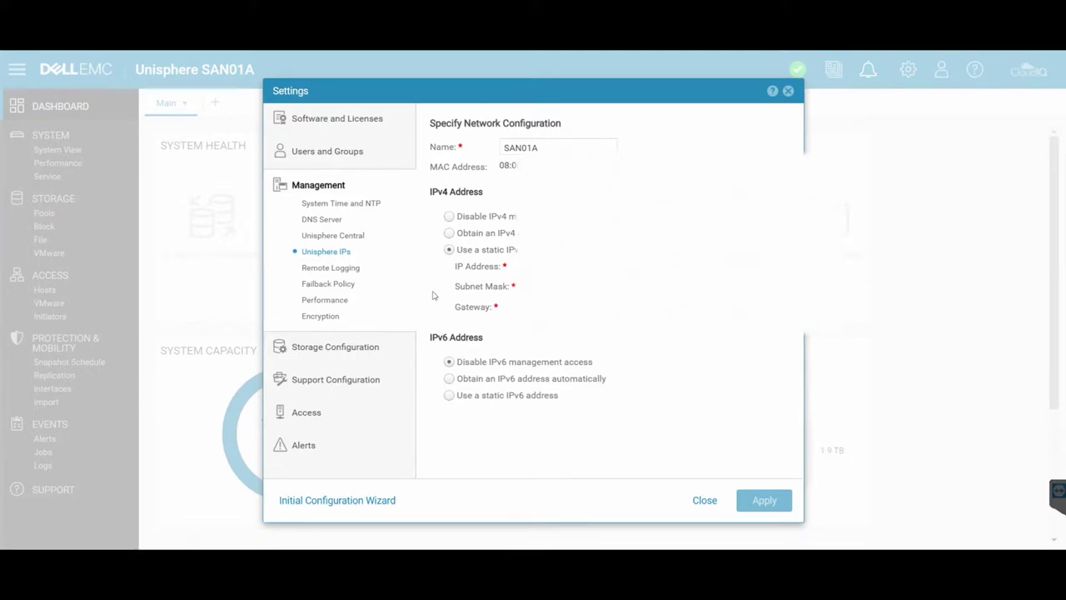
pyautogui.click(335, 269)
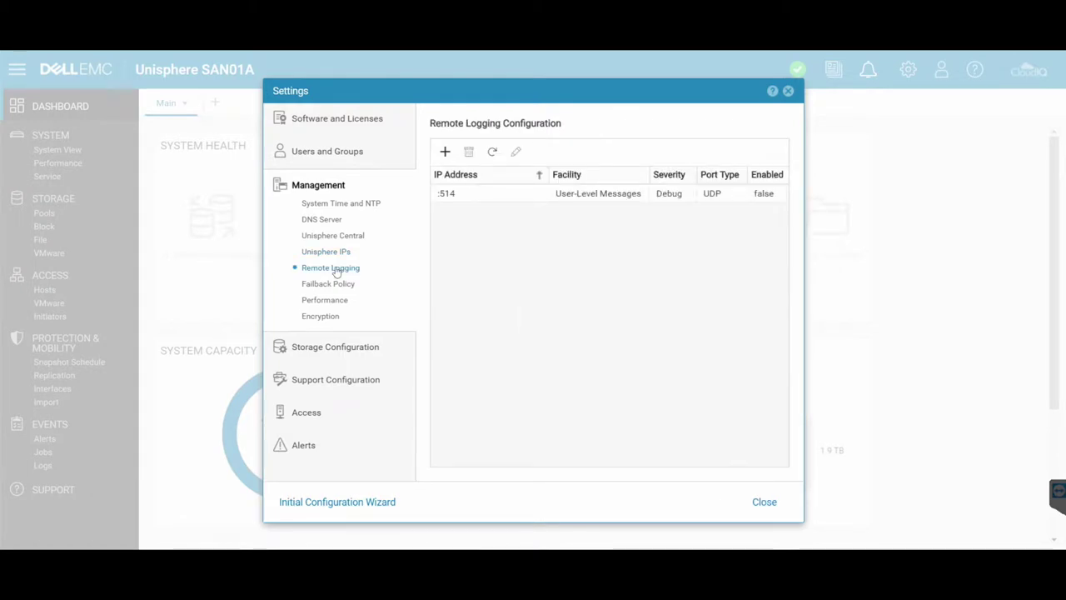
# - Step through Failback Policy, Host I/O Limits and unencrypted Encryption status, ending on FAST Cache
pyautogui.click(322, 285)
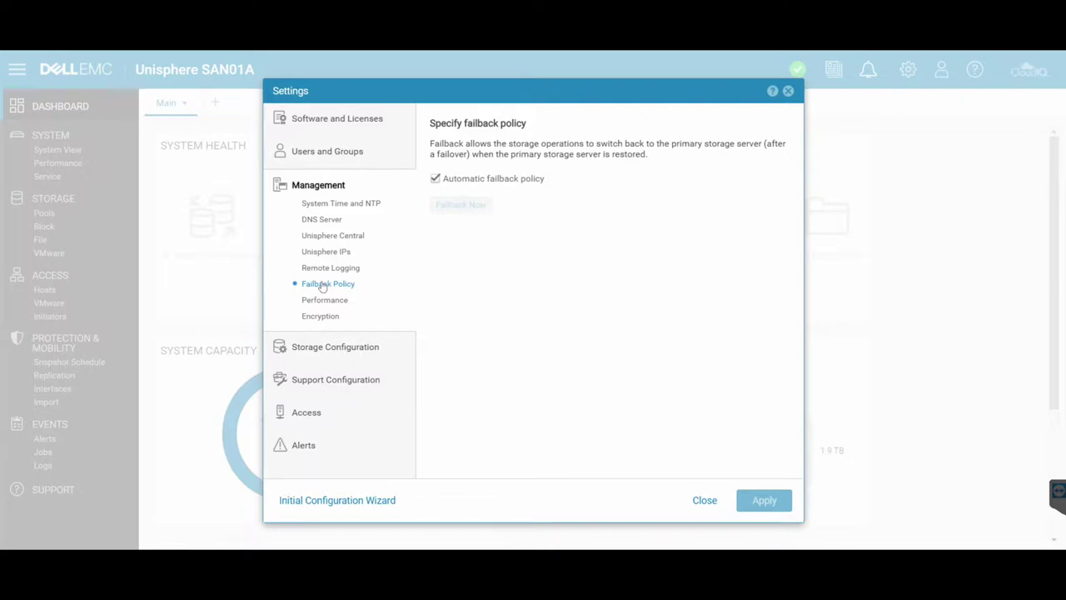
pyautogui.moveTo(458, 204)
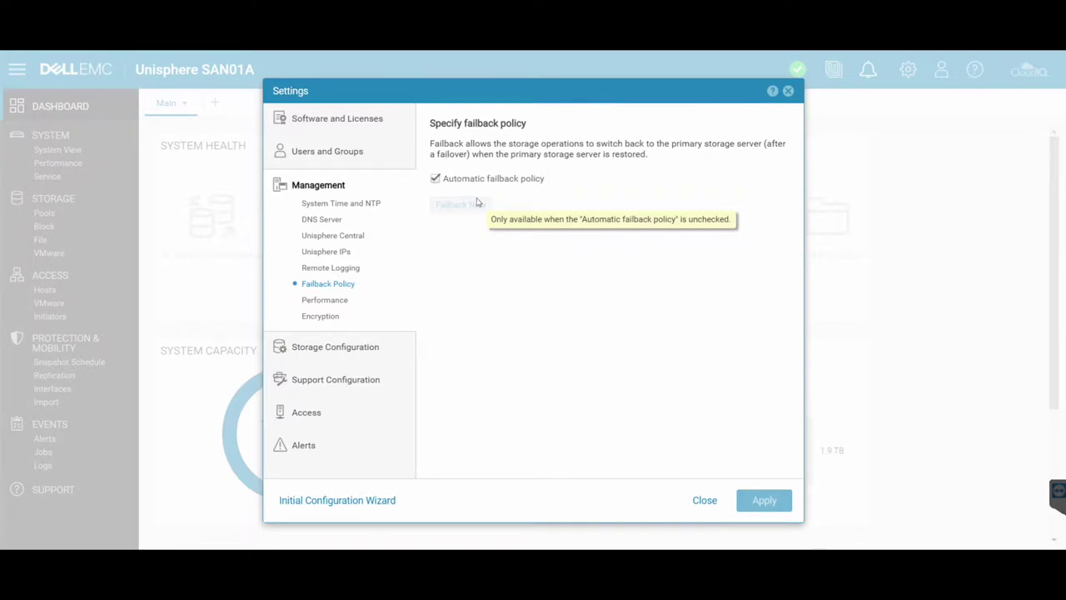
pyautogui.click(330, 303)
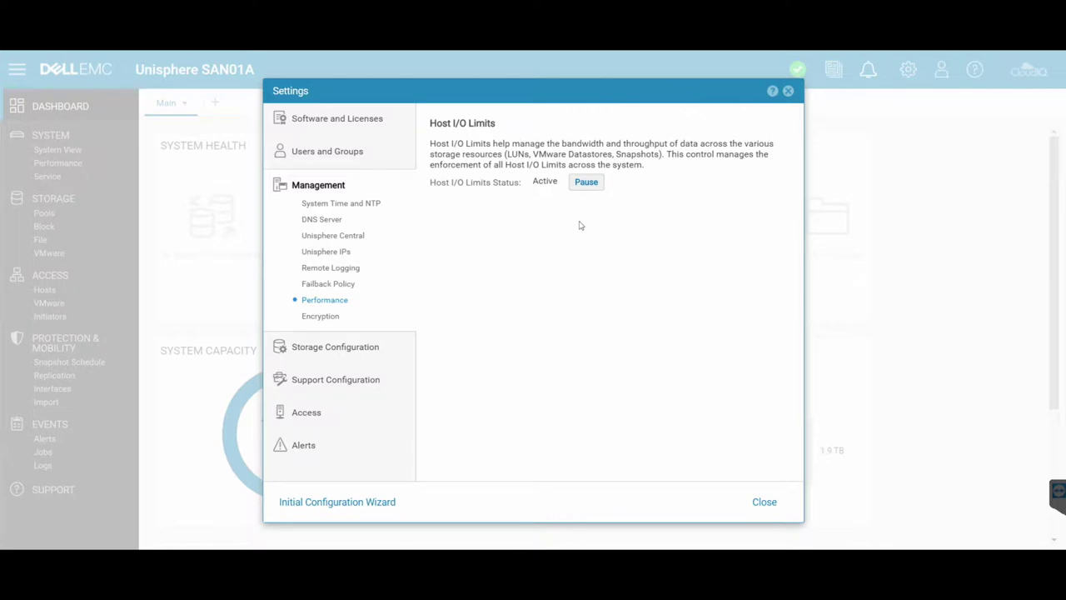
pyautogui.click(319, 318)
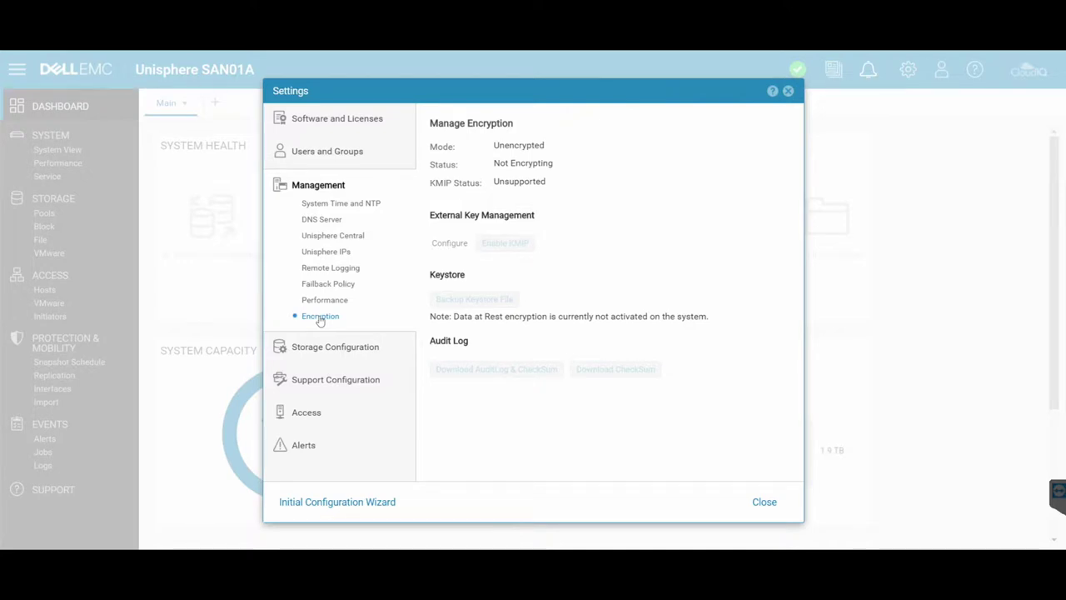
pyautogui.click(353, 348)
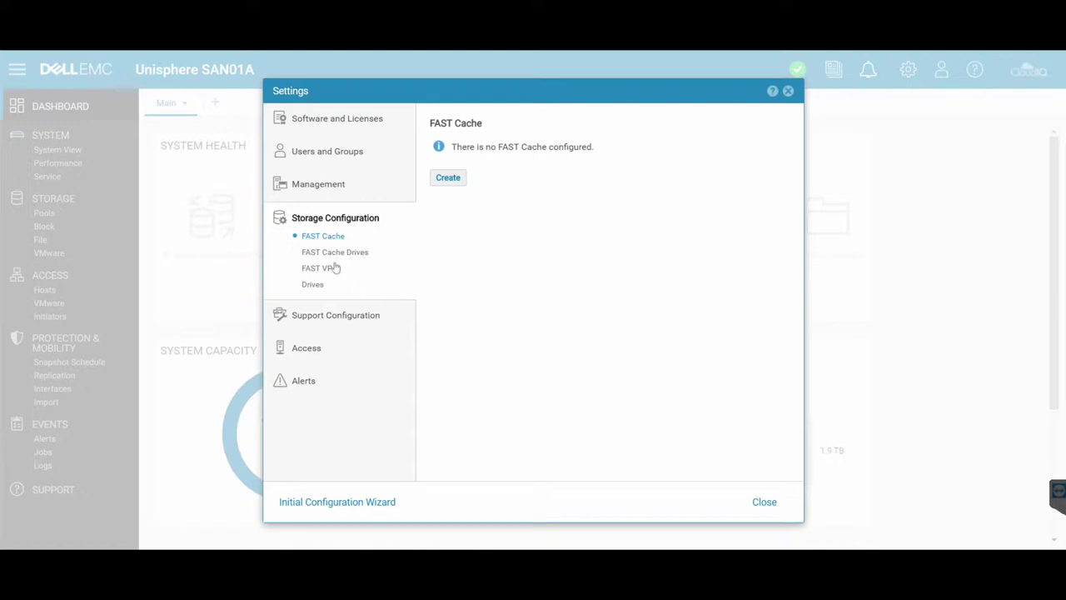
# - Browse FAST Cache Drives, FAST VP and the twelve 1.8 TB Drives, ending on Proxy Server
pyautogui.click(337, 253)
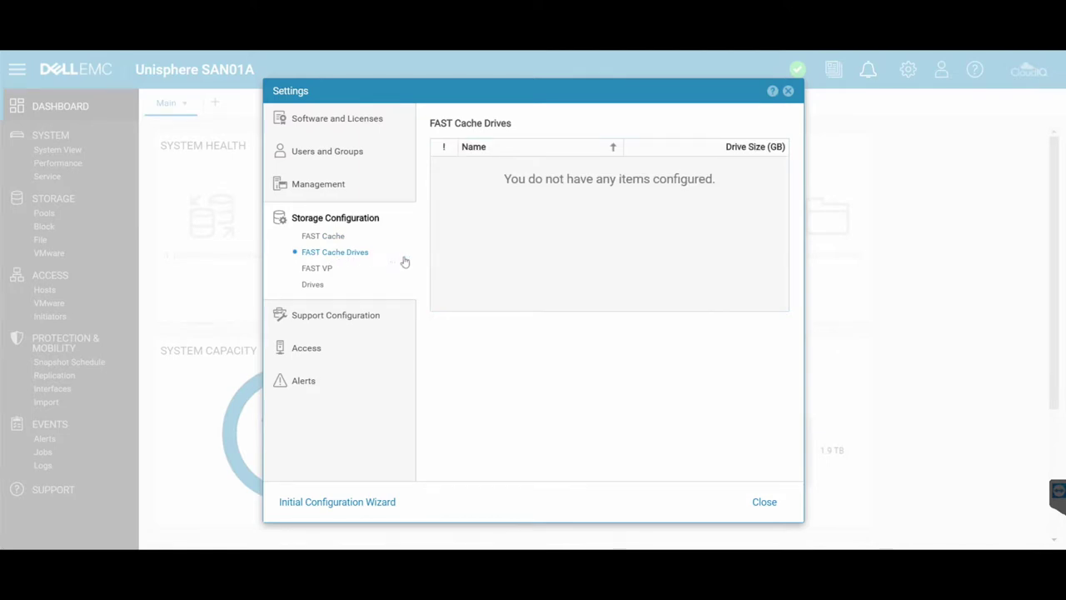
pyautogui.click(321, 269)
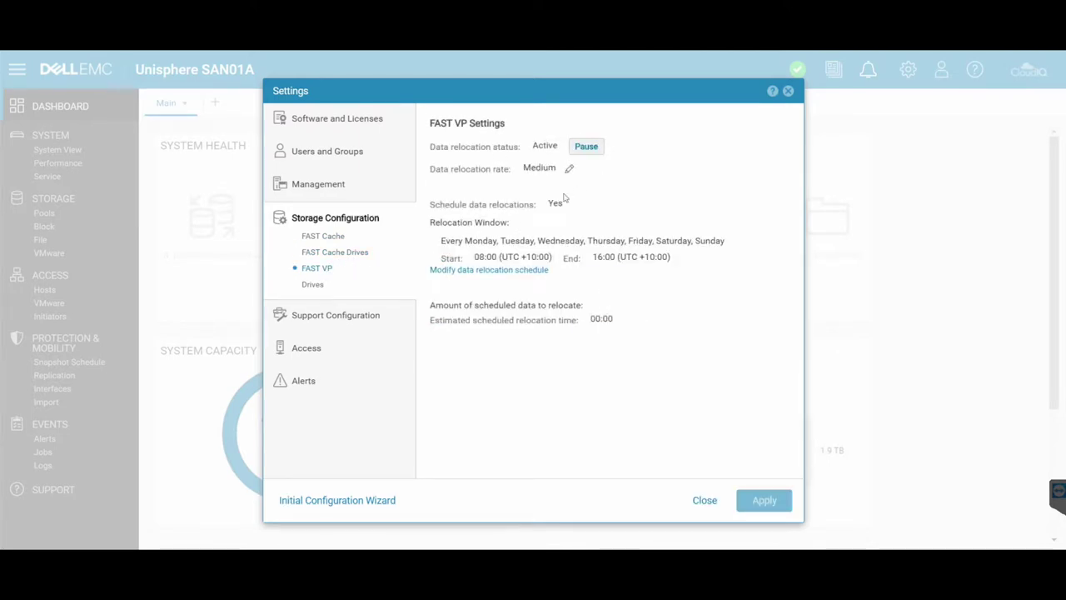
pyautogui.click(341, 238)
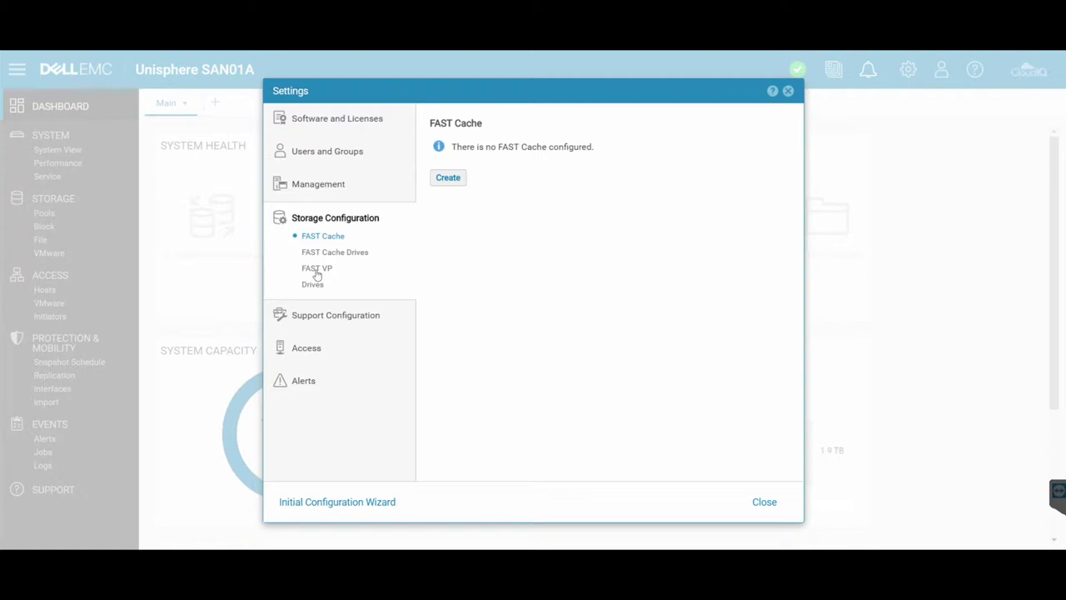
pyautogui.click(335, 252)
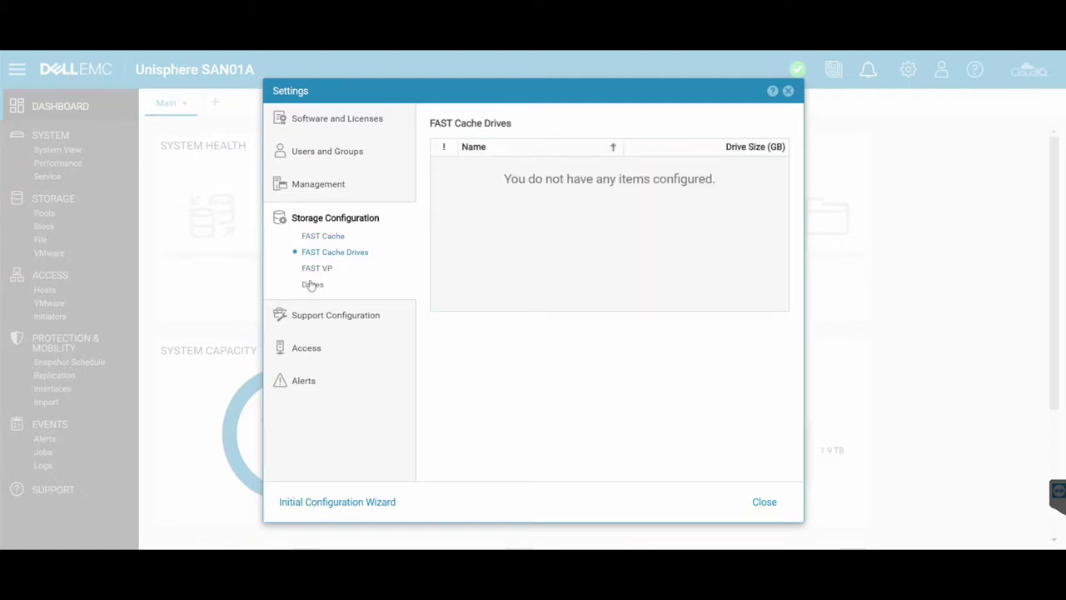
pyautogui.click(312, 284)
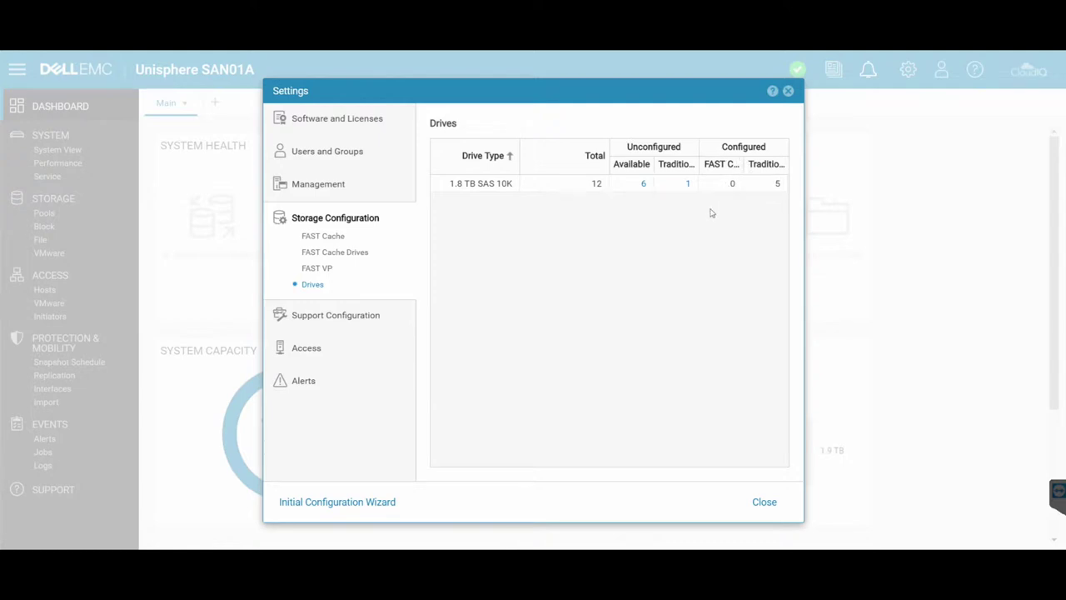
pyautogui.click(340, 315)
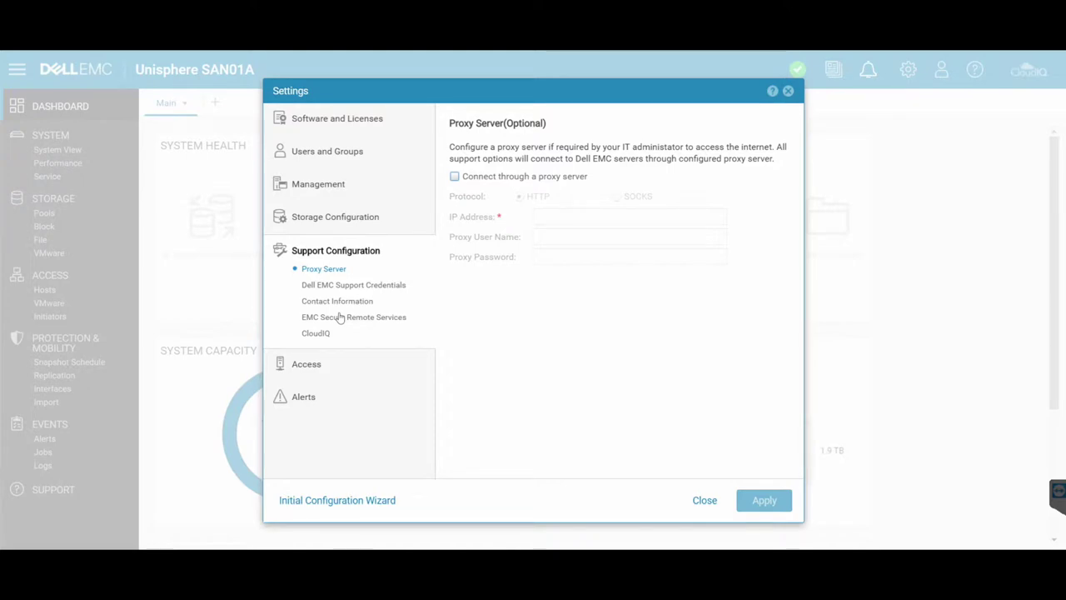
# - View Dell EMC Support Credentials, Contact Information, then the connected ESRS status
pyautogui.click(372, 289)
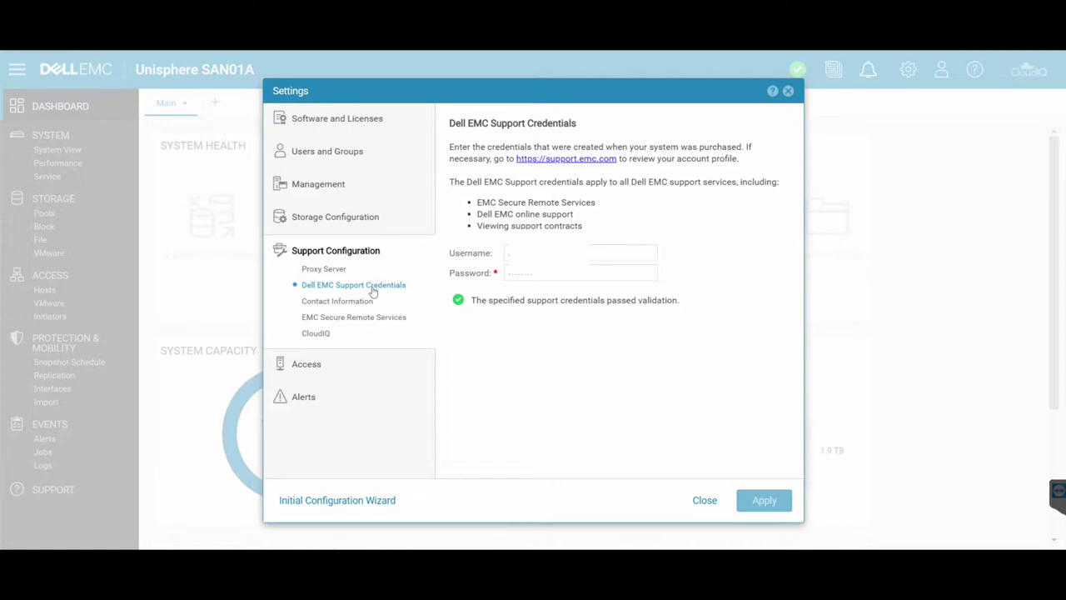
pyautogui.click(341, 306)
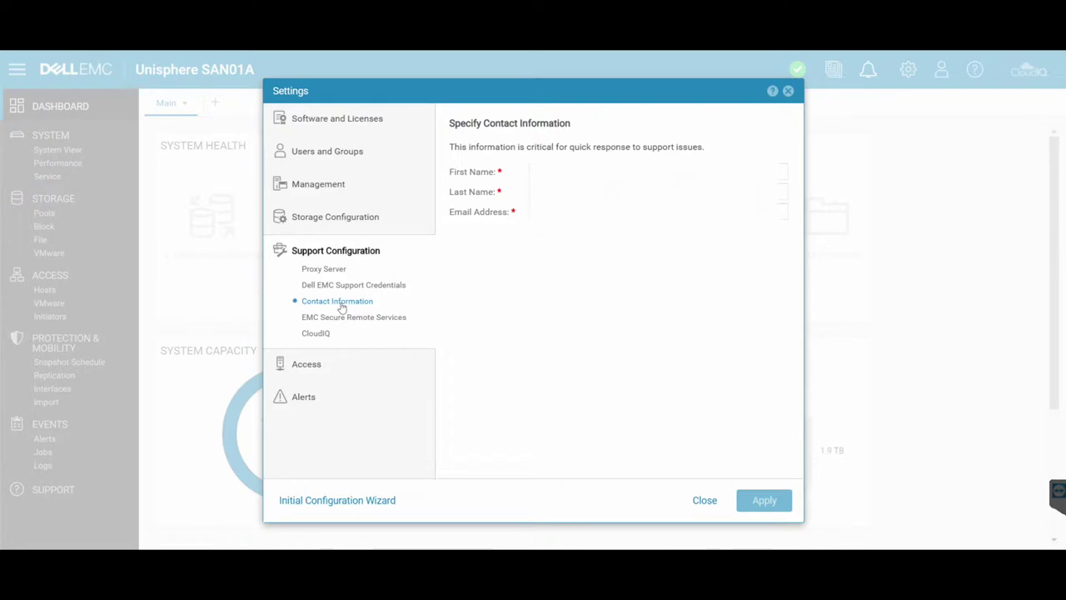
pyautogui.click(346, 317)
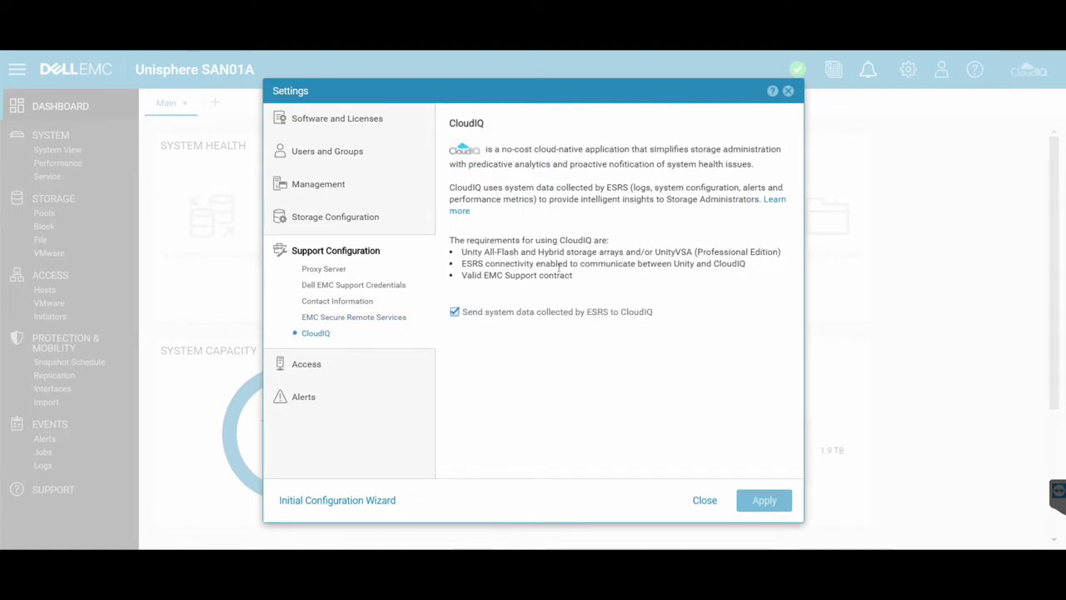
# - Highlight ESRS as the connectivity requirement listed in the CloudIQ settings
pyautogui.moveTo(462, 265); pyautogui.dragTo(484, 263)
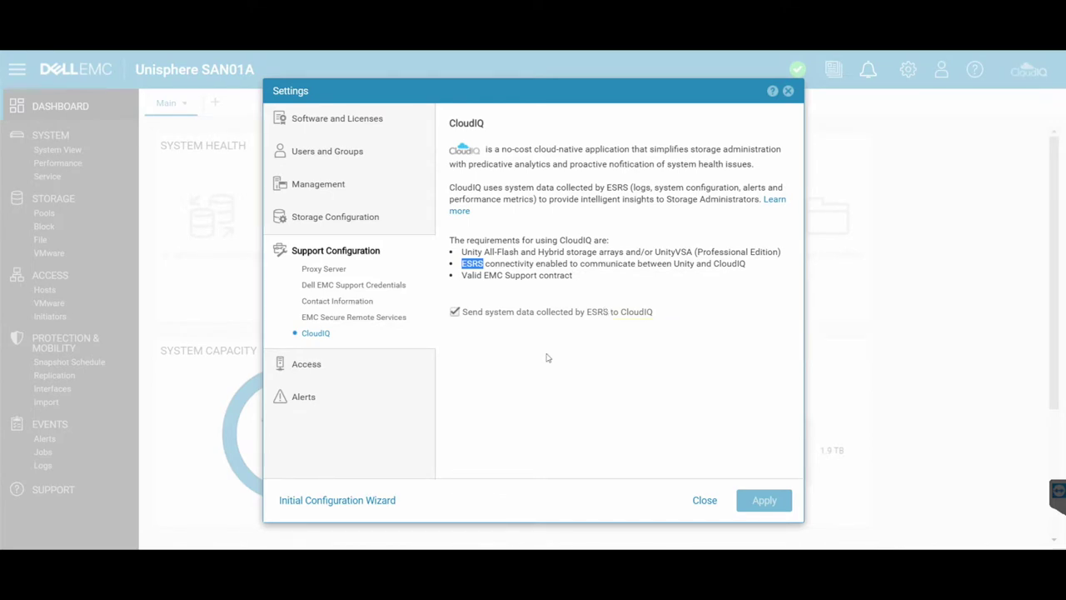
pyautogui.click(316, 364)
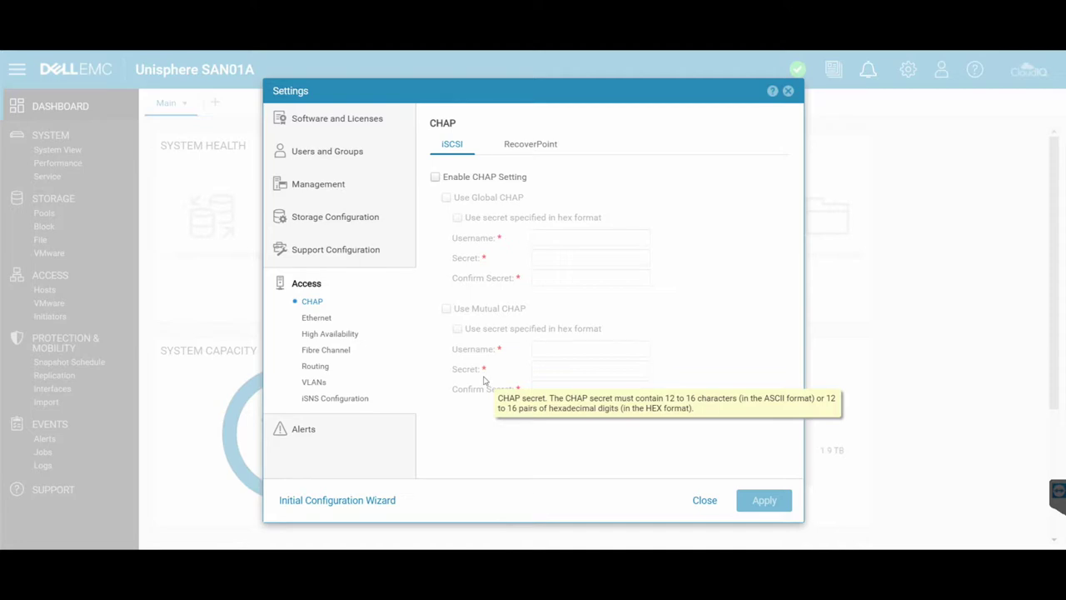
# - Show the outgoing RecoverPoint CHAP settings, then the Ethernet ports list
pyautogui.click(535, 146)
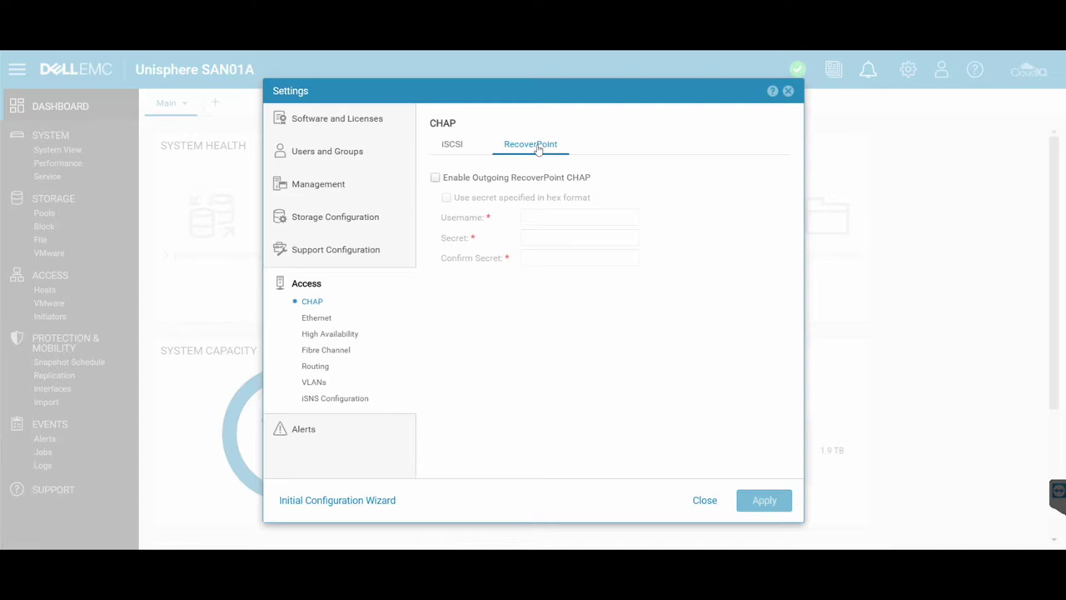
pyautogui.click(317, 317)
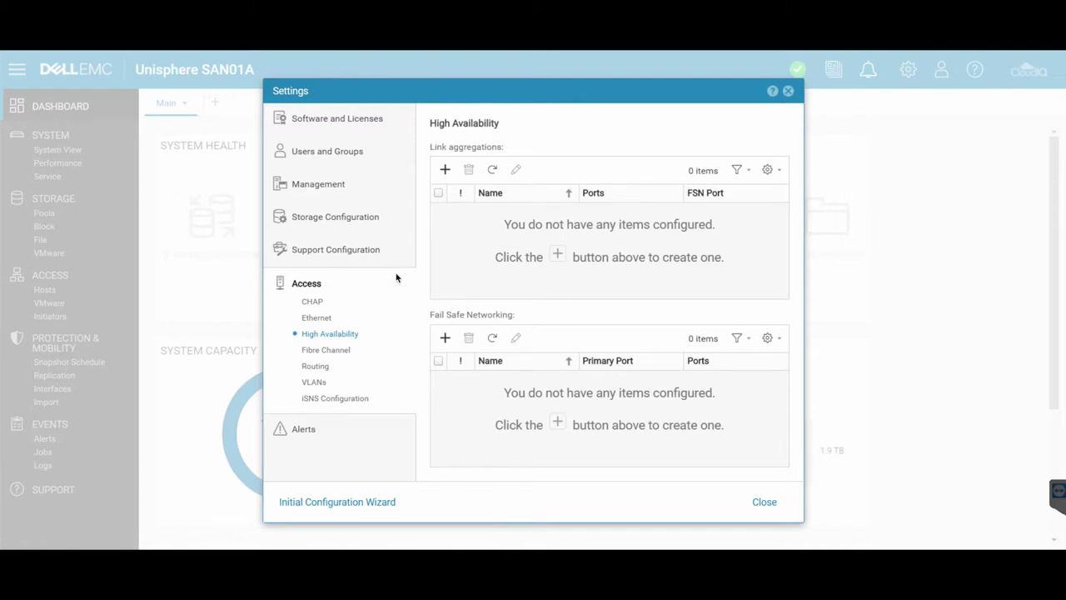
# - Review Fibre Channel ports, iSCSI routes, VLANs, iSNS registration and the general alert preferences
pyautogui.click(340, 354)
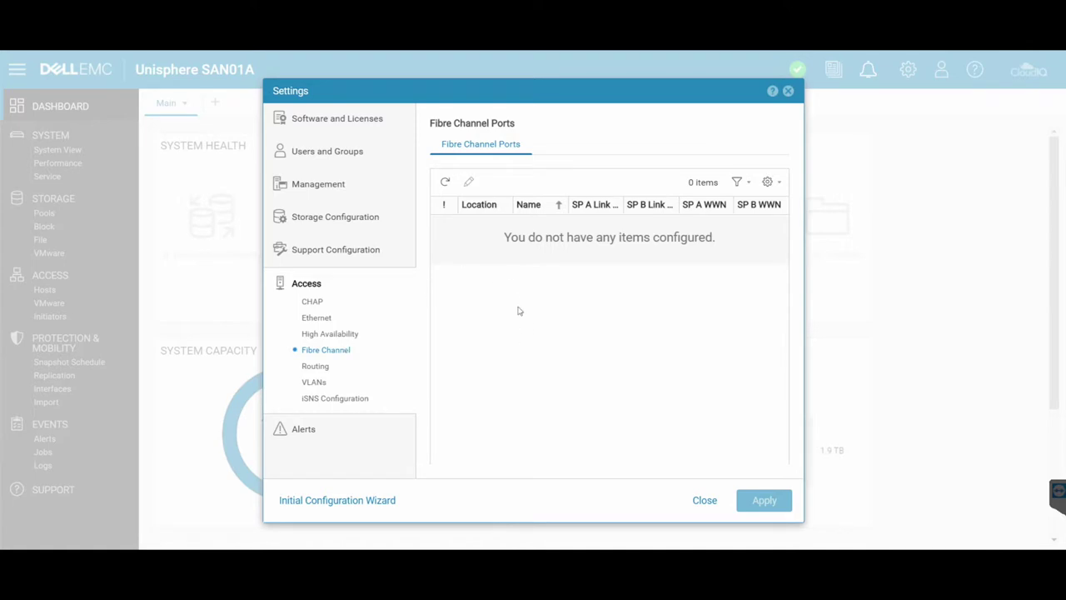
pyautogui.click(323, 368)
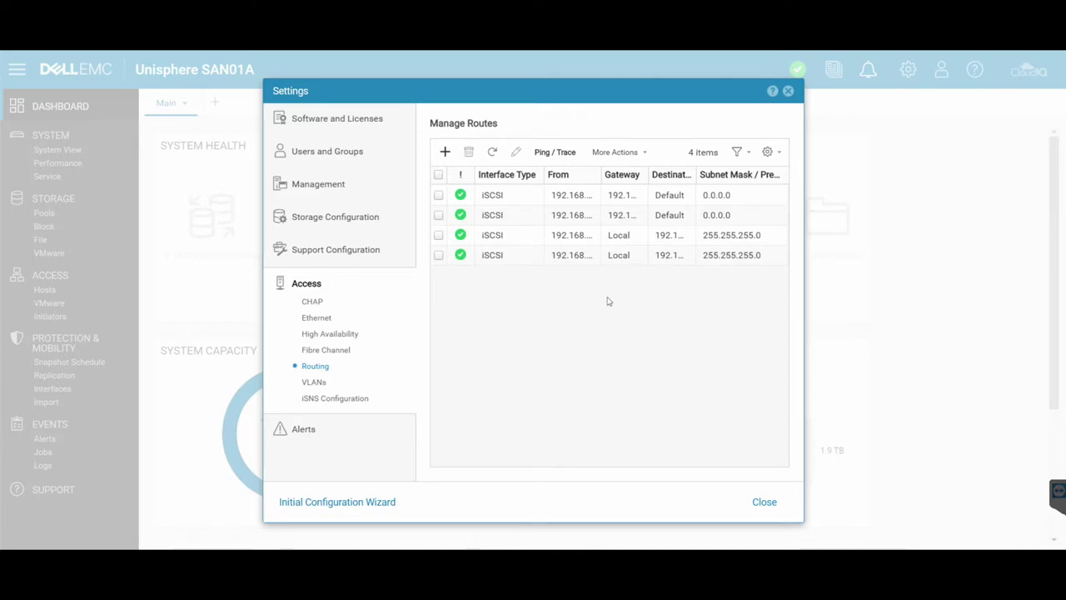
pyautogui.click(314, 382)
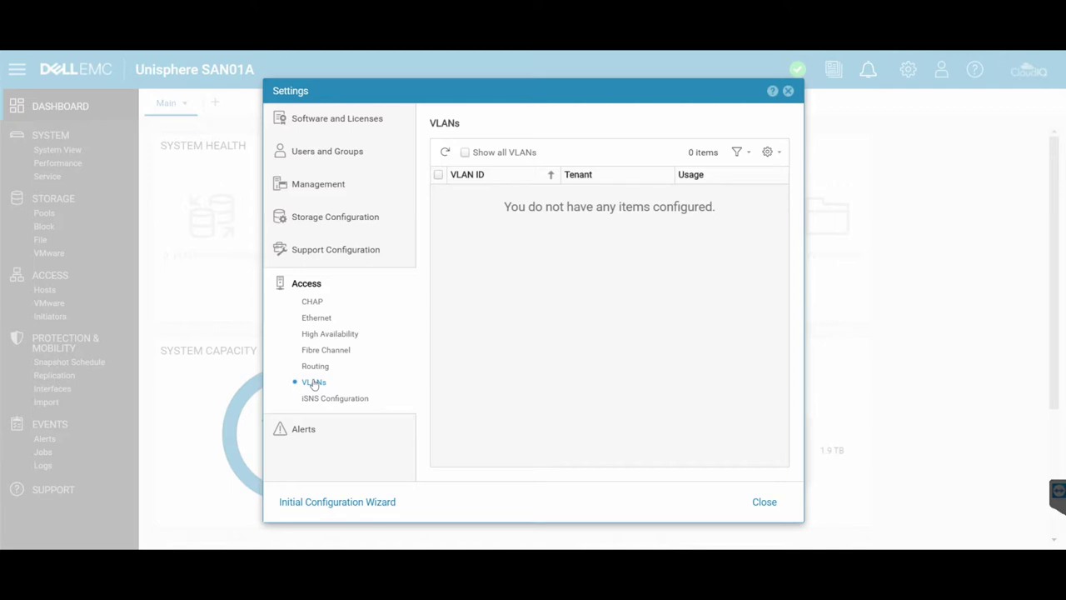
pyautogui.click(332, 399)
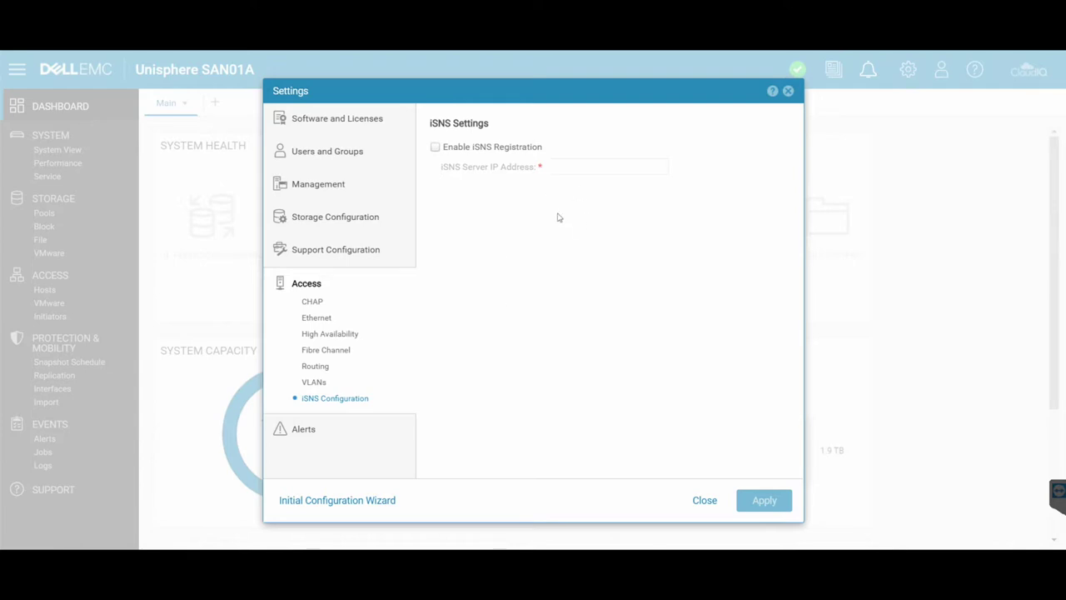
pyautogui.click(352, 421)
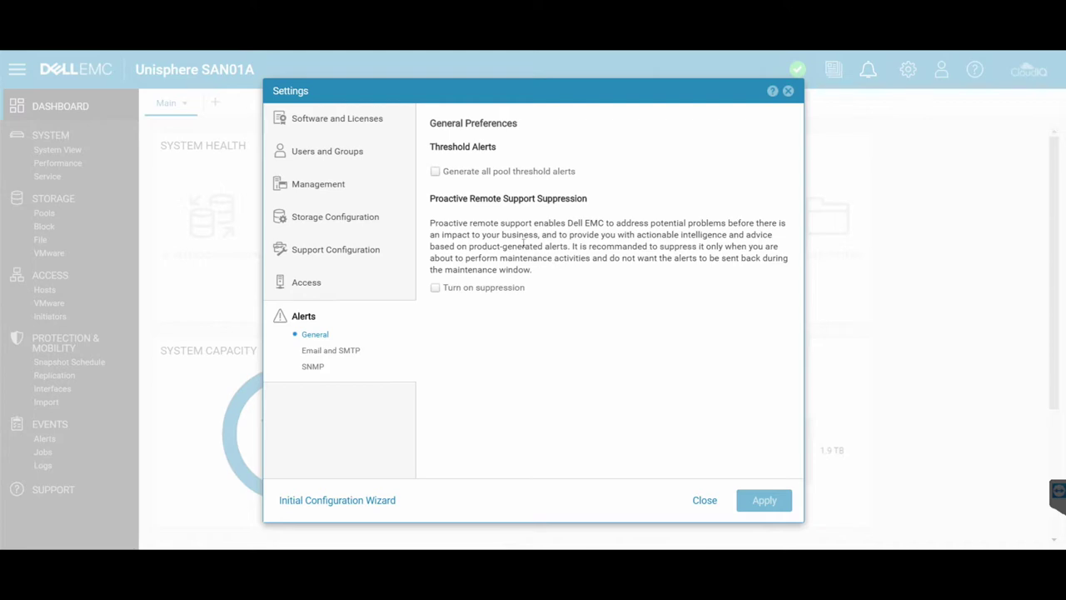
# - Review the email and SMTP alert configuration and the empty SNMP trap destinations
pyautogui.click(340, 351)
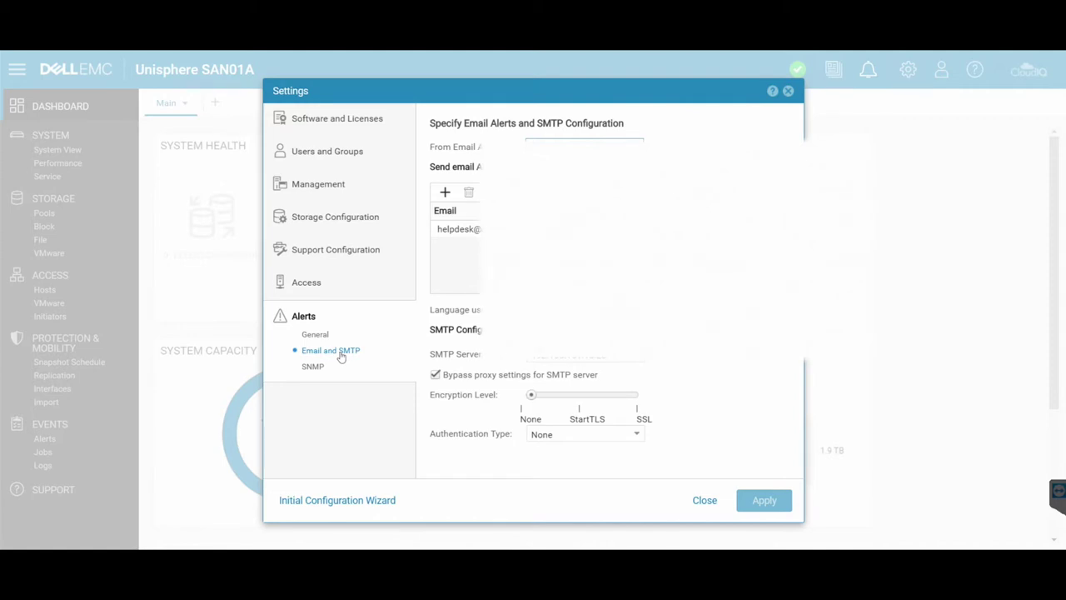
pyautogui.click(321, 368)
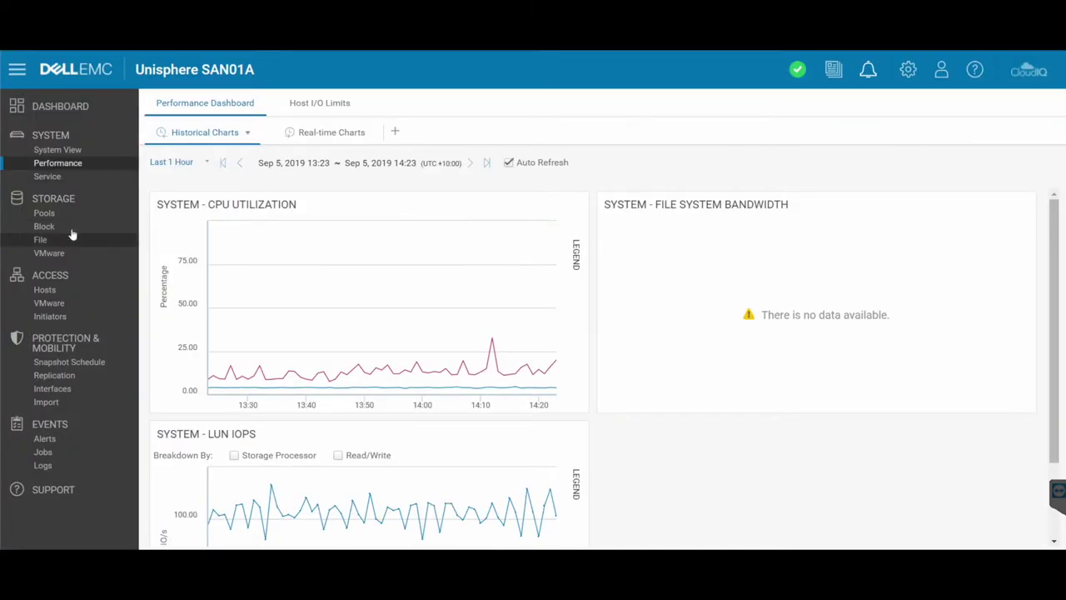
pyautogui.click(77, 163)
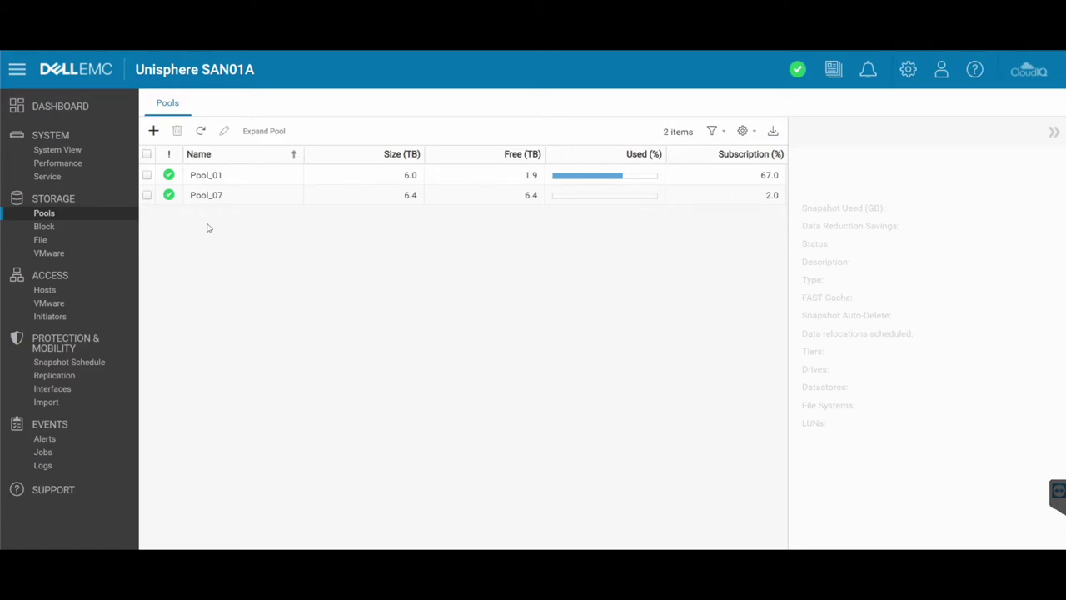
# - List the Datastore-1, Datastore-2 and Datastore-Test LUNs with their pools and allocation
pyautogui.click(93, 228)
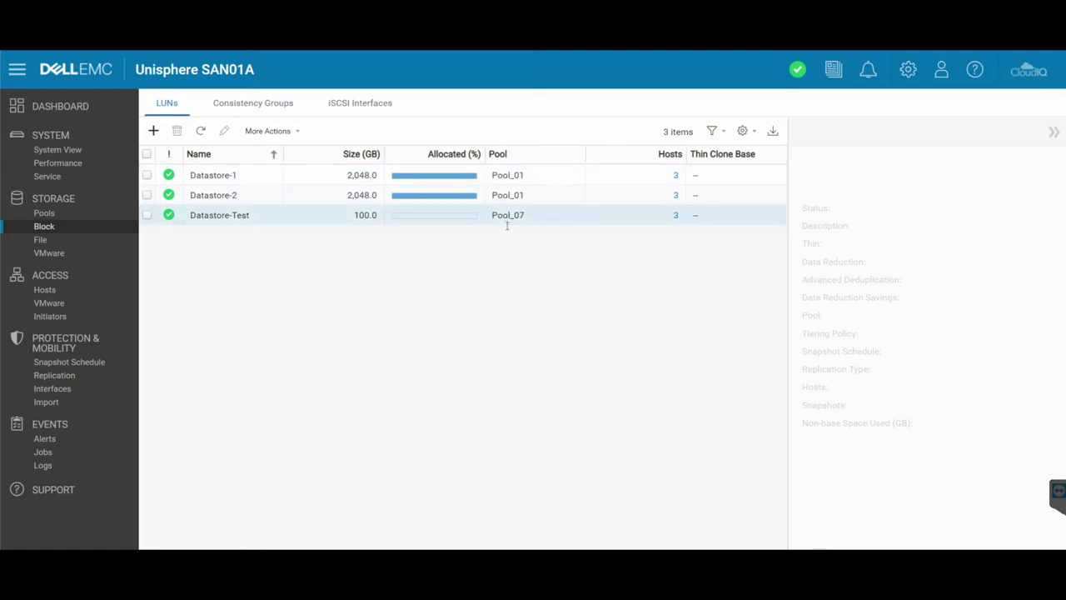
pyautogui.click(50, 242)
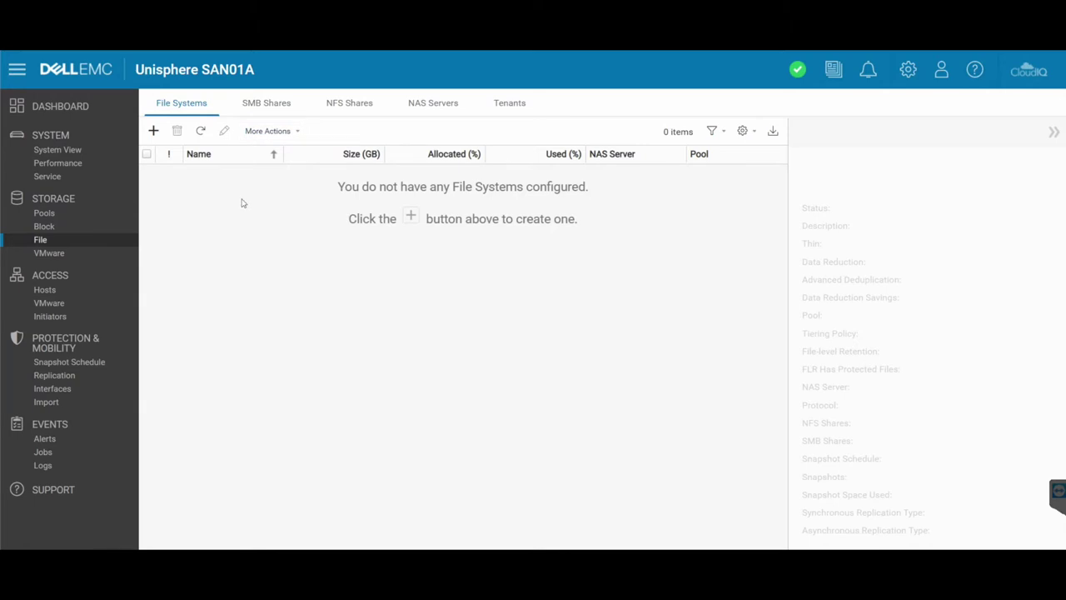
# - Cycle through the SMB Shares, NFS Shares, File Systems and NAS Servers tabs, ending on SMB Shares
pyautogui.click(274, 103)
pyautogui.click(349, 105)
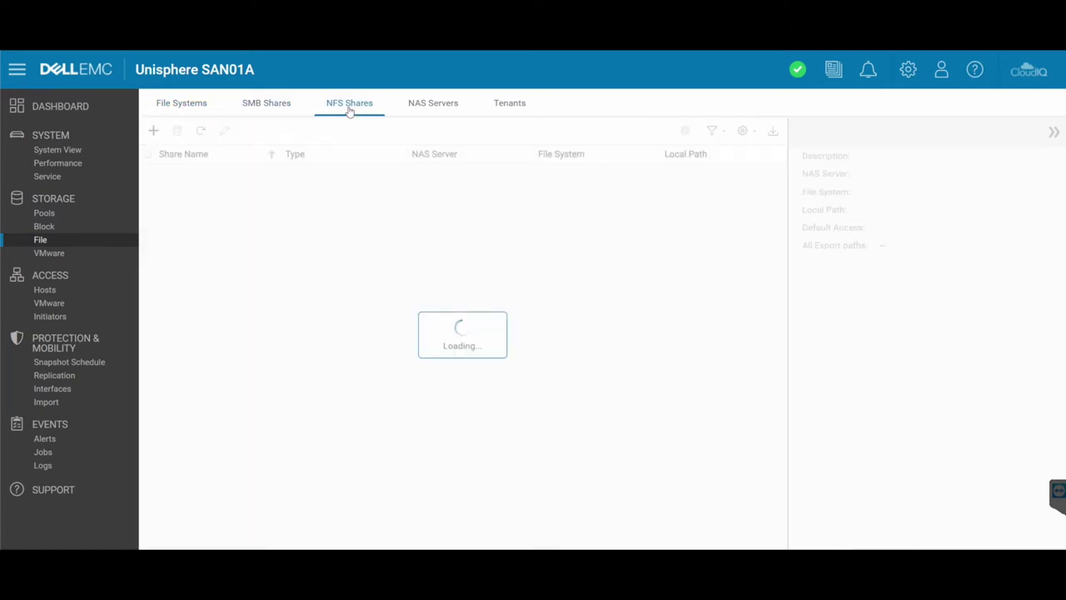
pyautogui.click(187, 106)
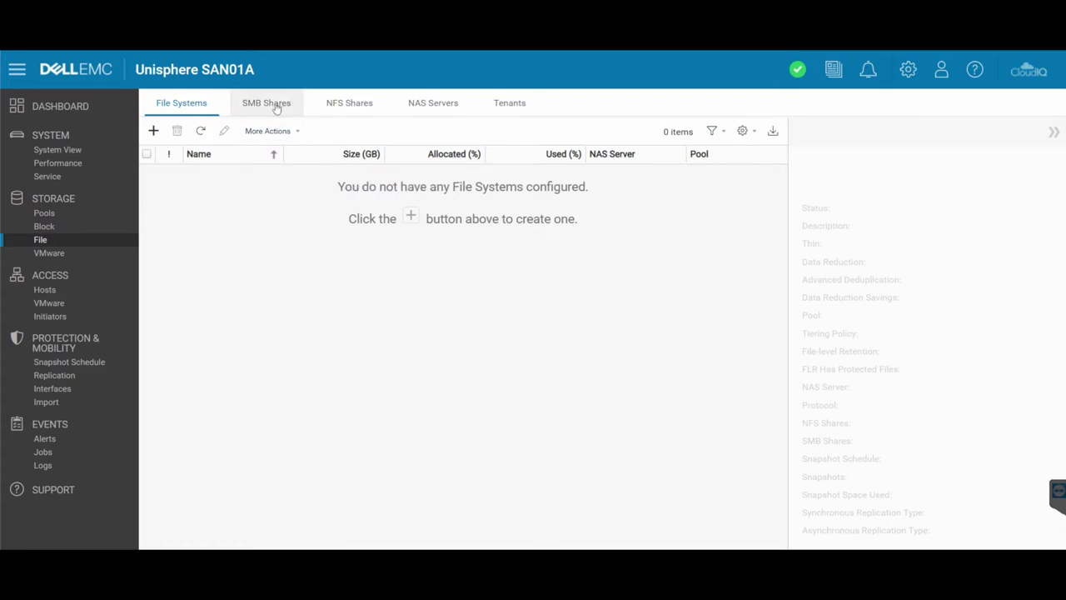
pyautogui.click(435, 106)
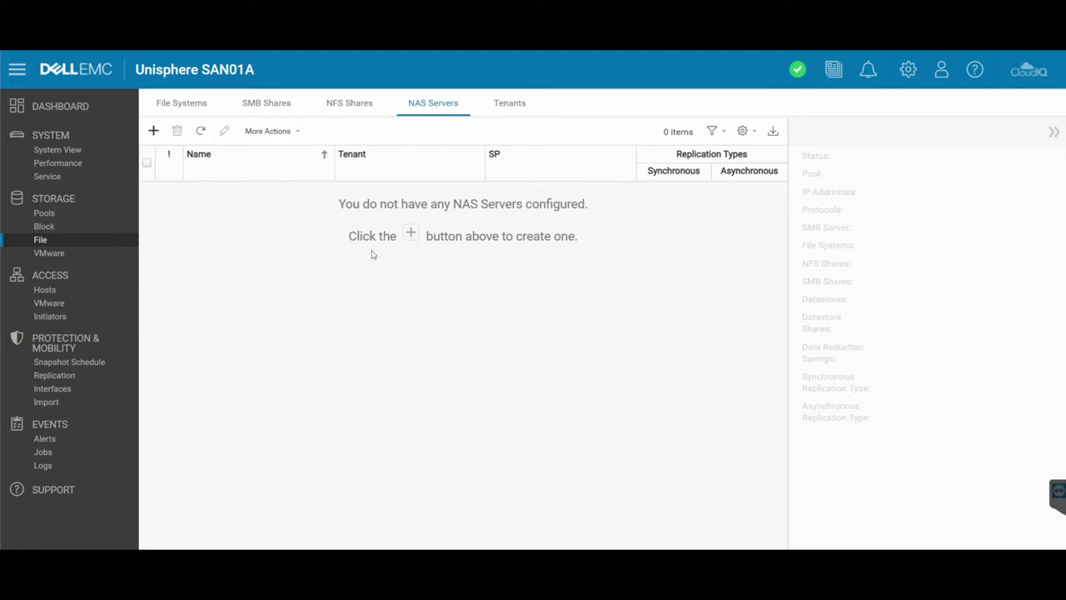
pyautogui.click(195, 108)
pyautogui.click(256, 109)
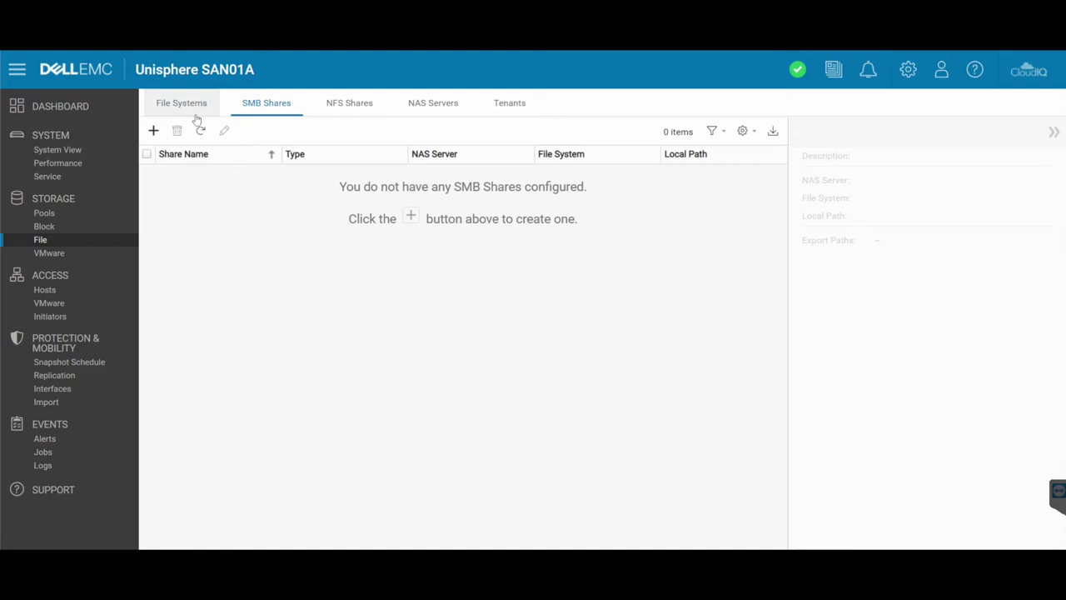
pyautogui.click(46, 253)
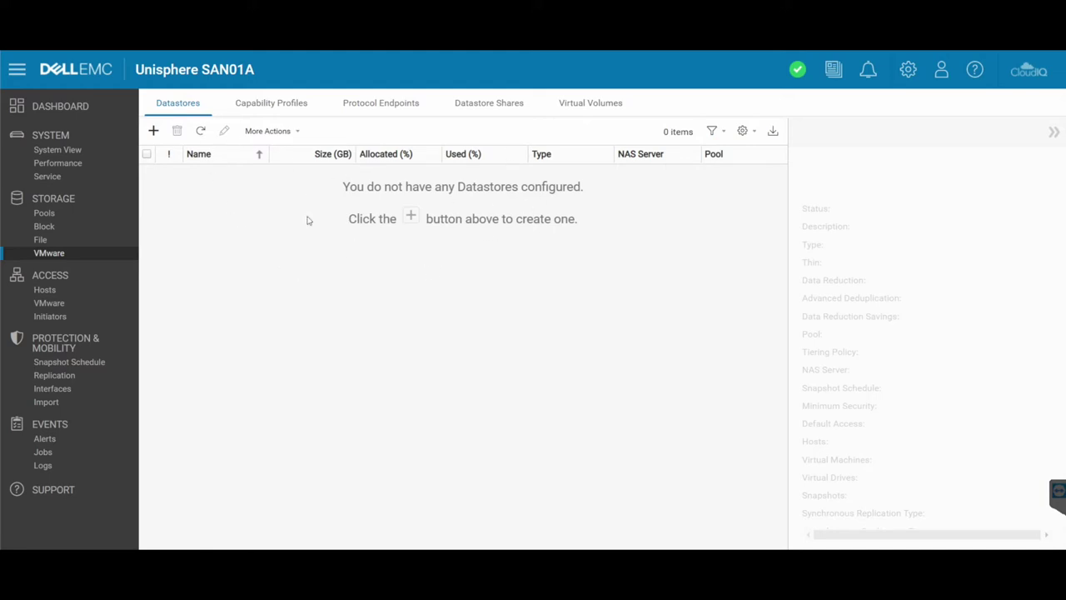
# - List the three VMware ESXi hosts, each with 3 LUNs and 1 initiator
pyautogui.click(69, 292)
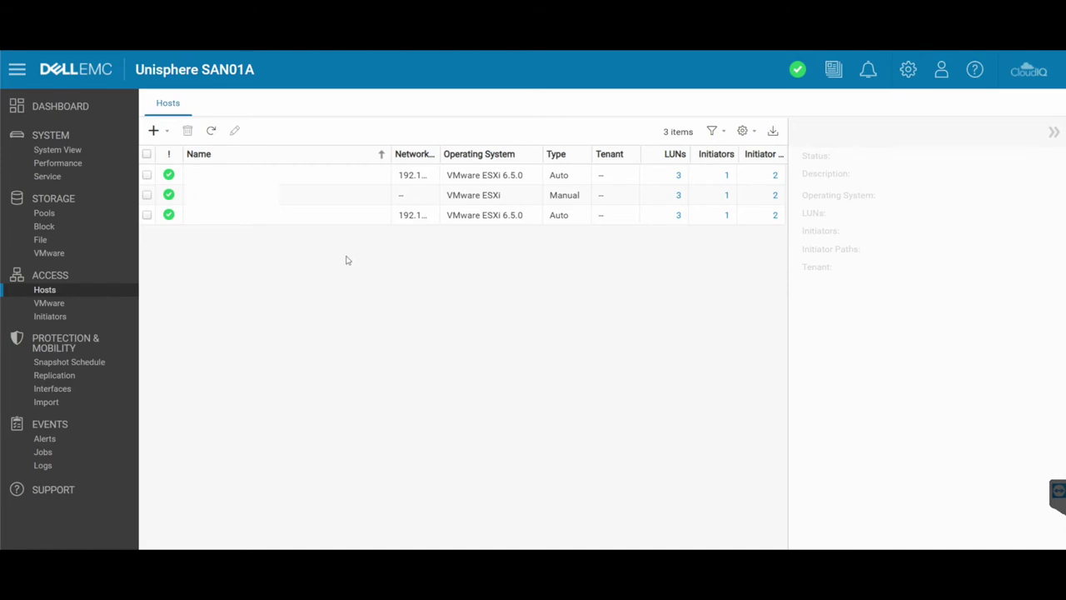
# - Show the VMware vCenters tab, which has no vCenters configured
pyautogui.click(59, 304)
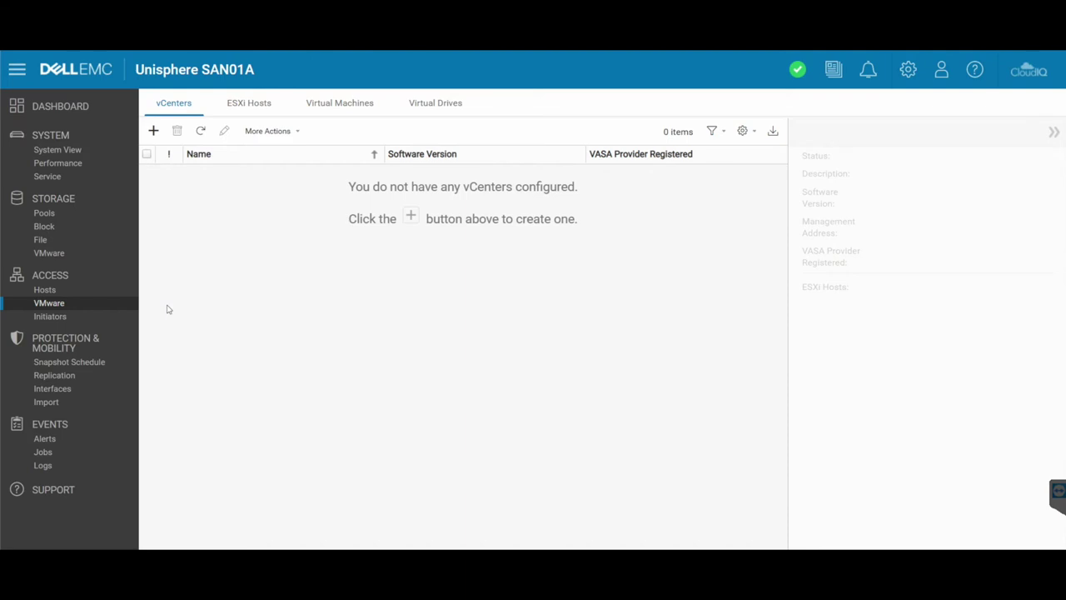
pyautogui.click(50, 317)
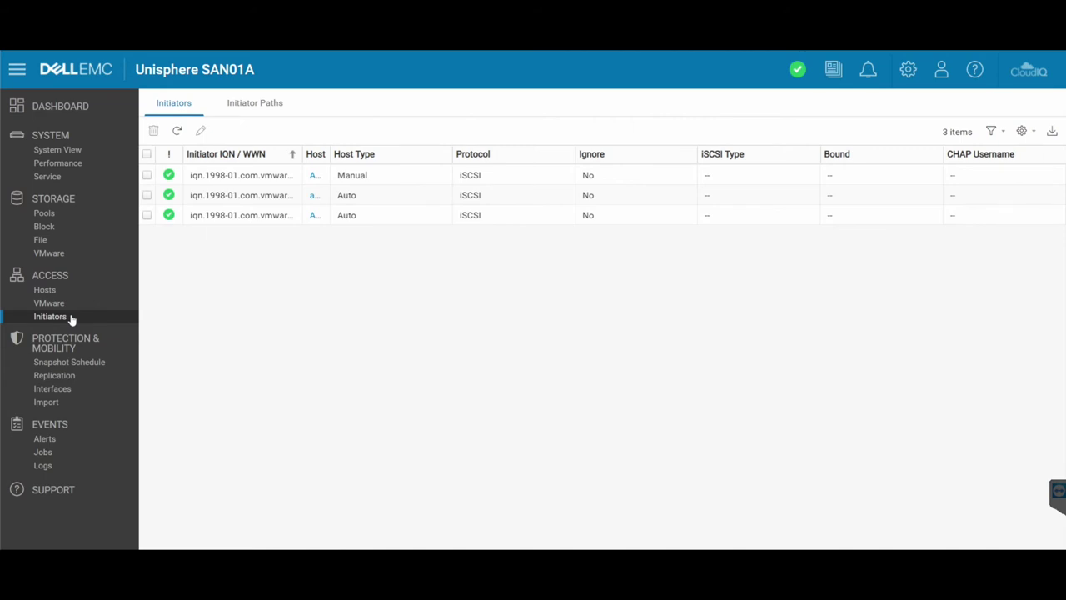
# - Show the six logged-in iSCSI paths on the Initiator Paths tab
pyautogui.click(258, 103)
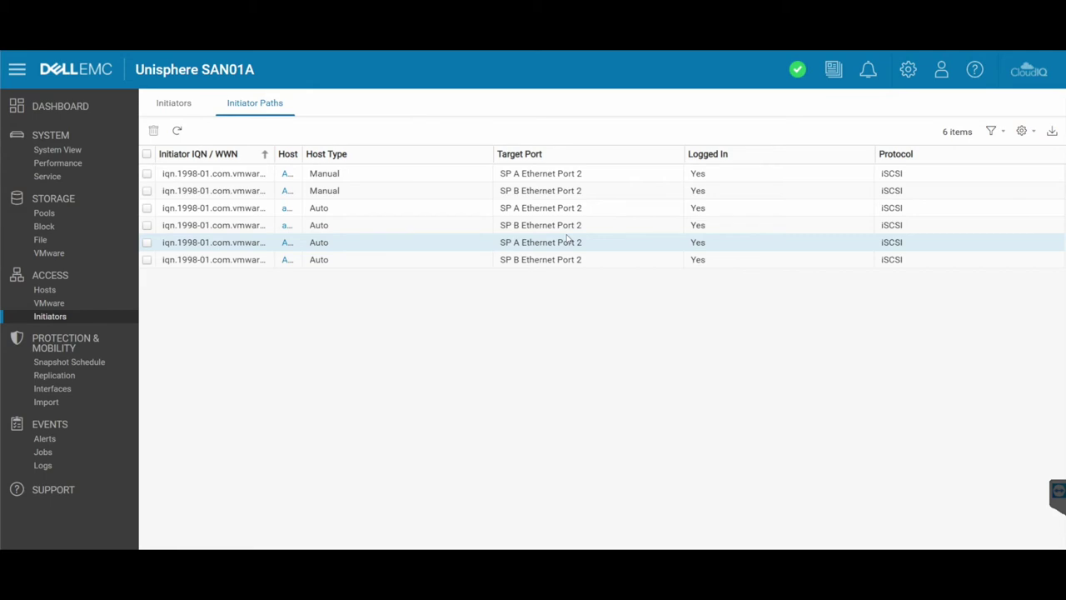
pyautogui.click(75, 362)
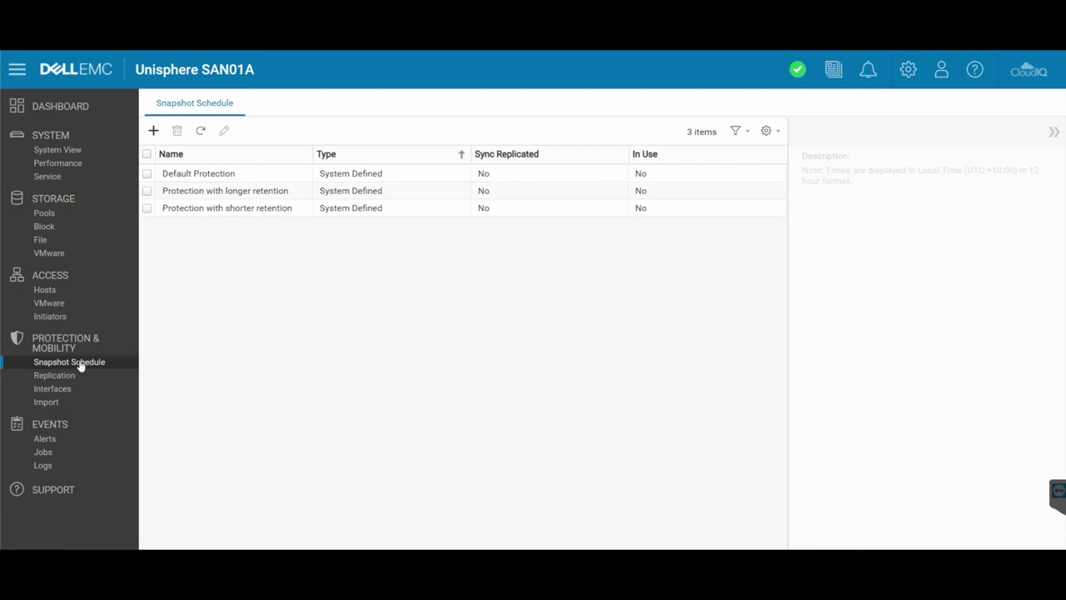
# - Show the Replication page, which has no sessions, interfaces or connections configured
pyautogui.click(55, 379)
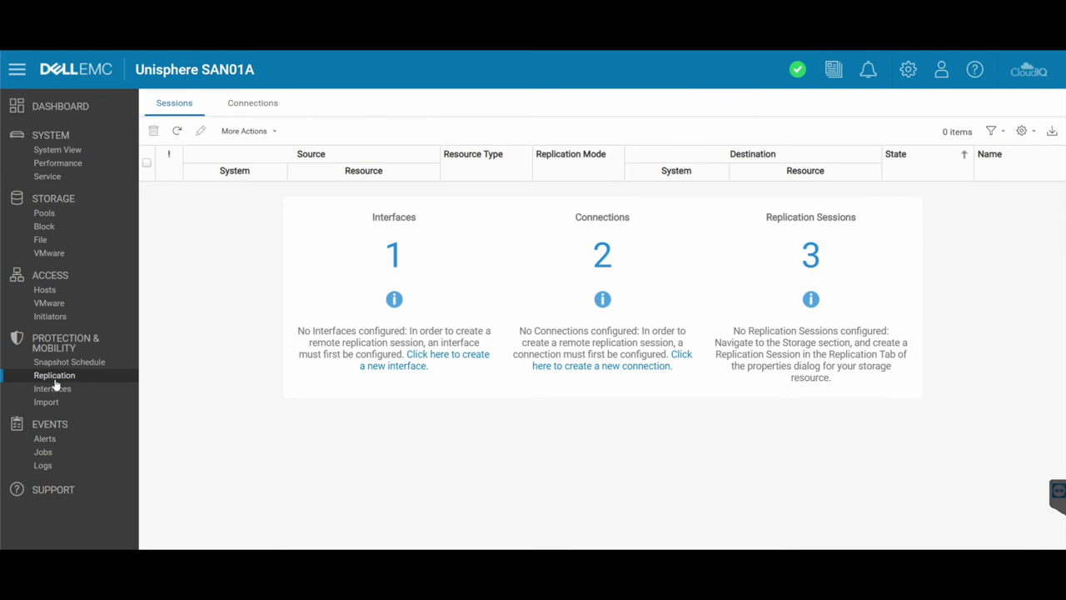
# - Preview a replication interface on Ethernet Port 2 (Link Up) without saving, then view the Import and Alerts pages
pyautogui.click(53, 388)
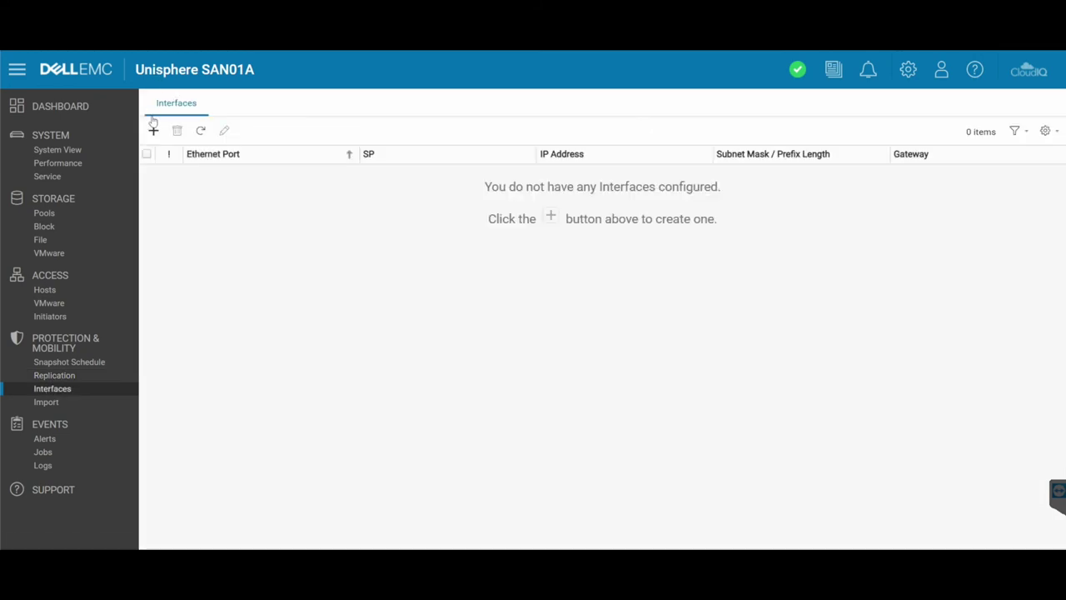
pyautogui.click(154, 130)
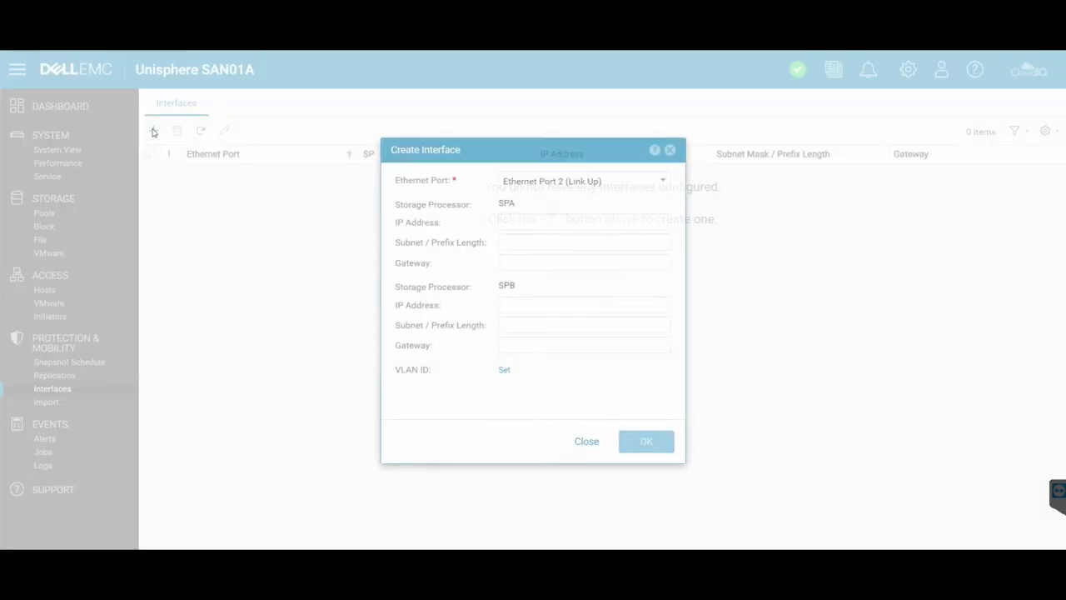
pyautogui.click(616, 180)
pyautogui.click(471, 212)
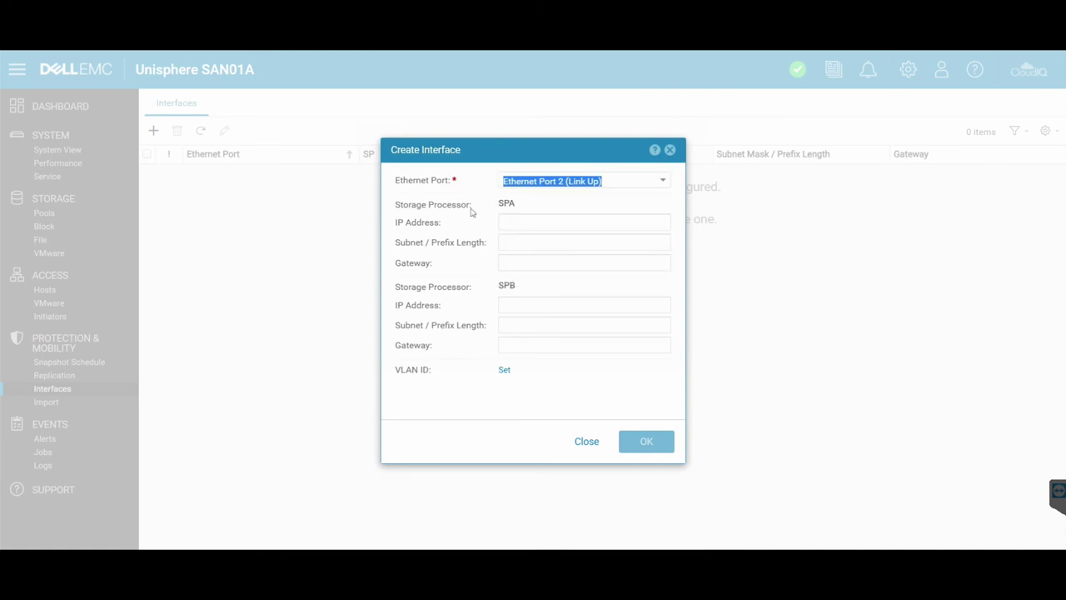
pyautogui.click(586, 440)
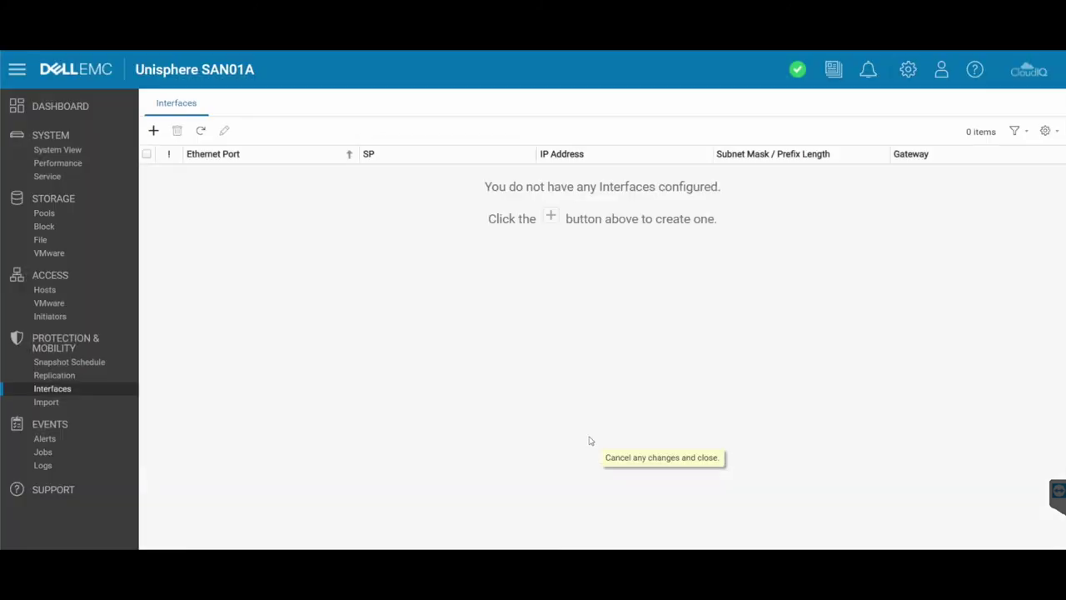
pyautogui.click(57, 403)
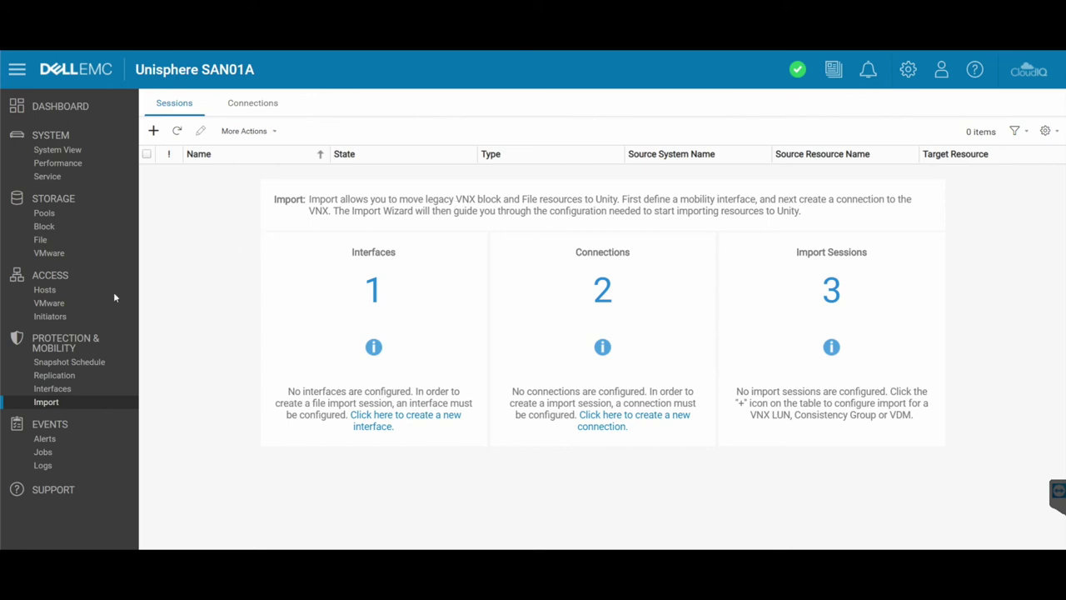
pyautogui.click(45, 439)
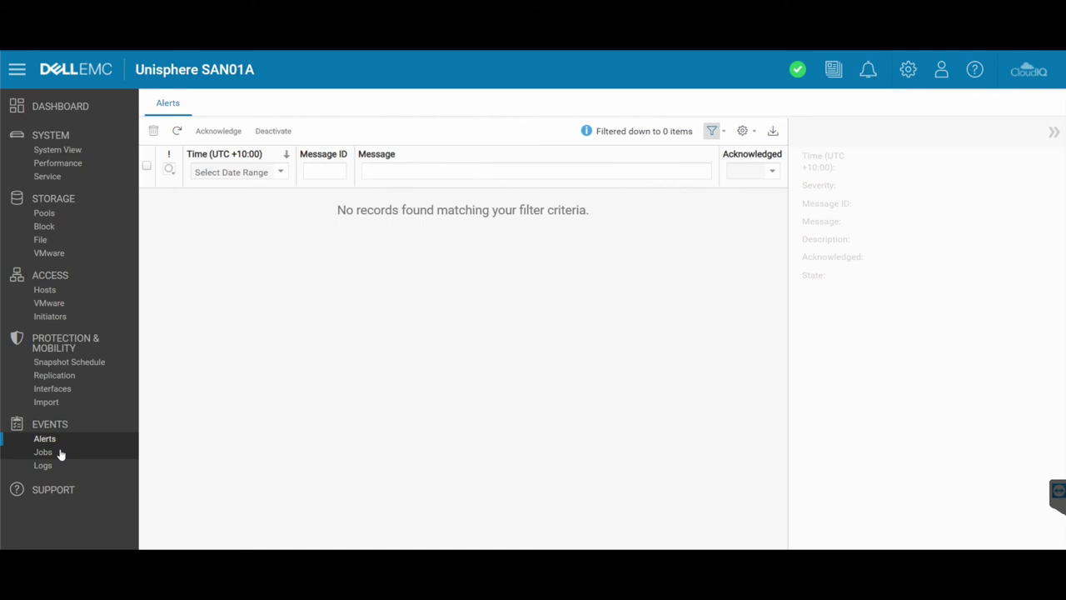
# - Go to the Support page with its contract, license, forum, portal and download resources
pyautogui.click(58, 490)
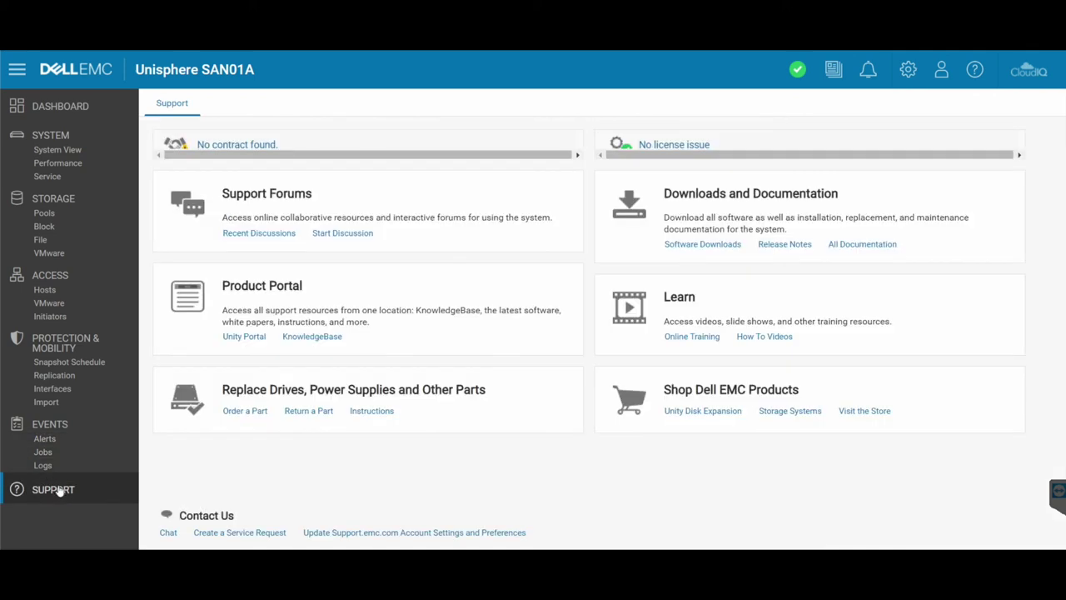